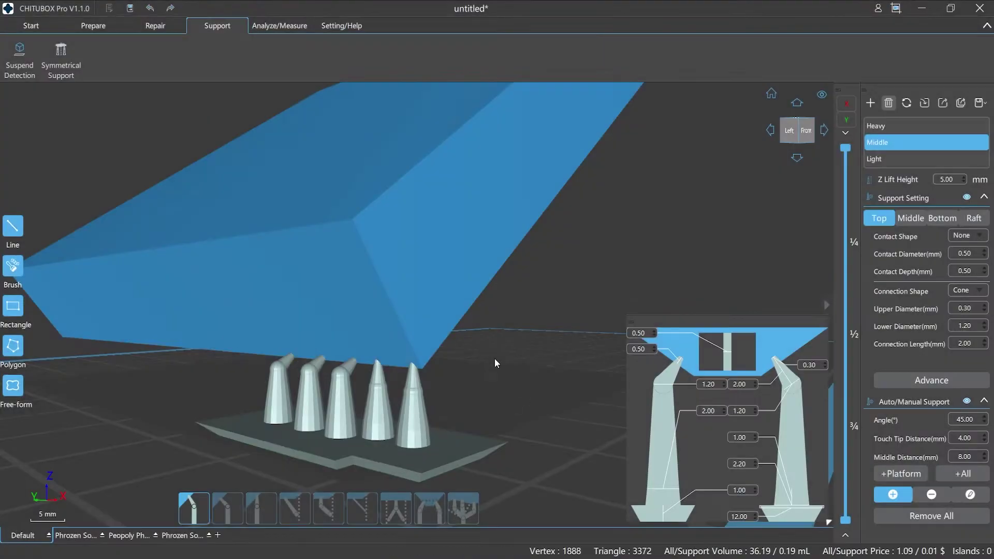
Step: Place four manual supports along the block's lower overhanging edge, the last two taller and bent
left_click(442, 341)
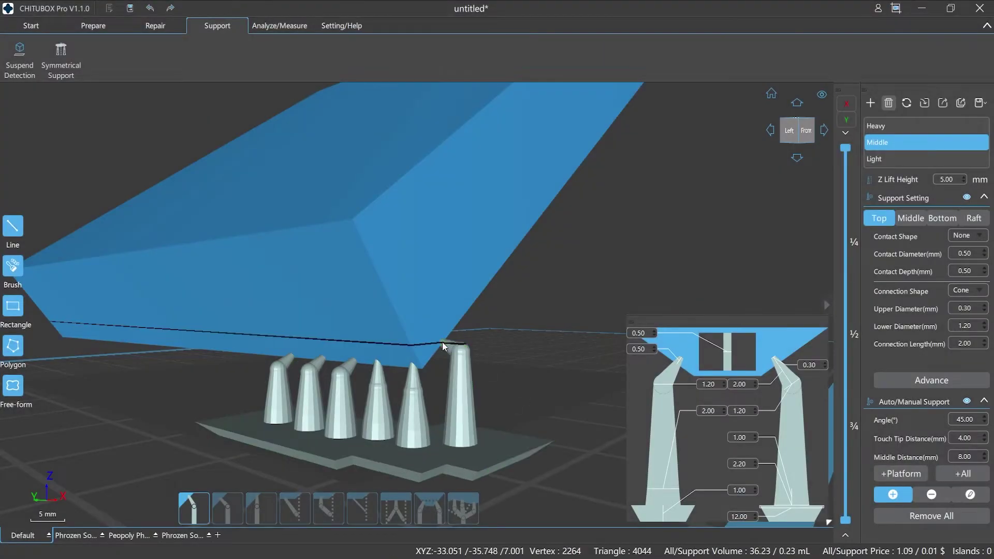
left_click(462, 316)
left_click(484, 291)
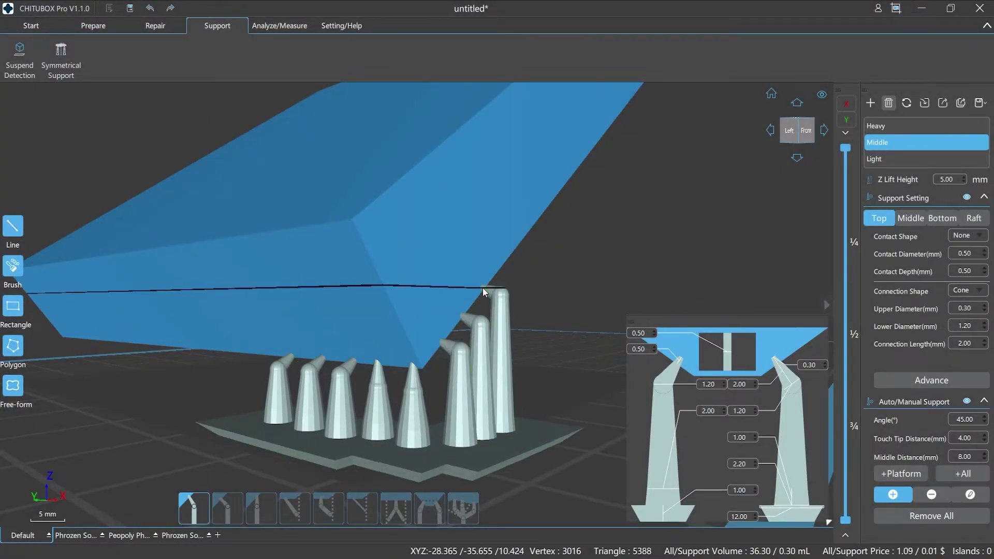
left_click(506, 260)
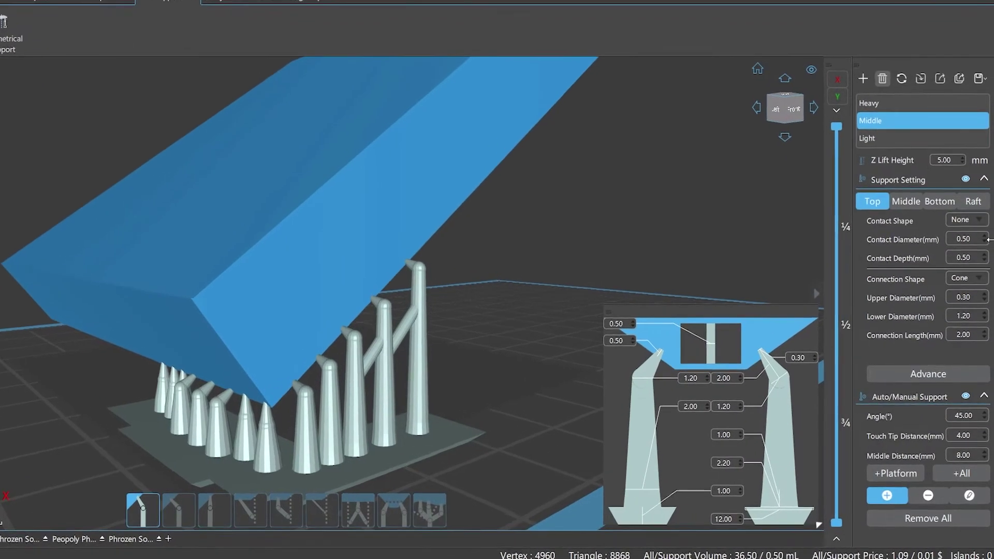
Step: Set top Contact Diameter to 0.60, Contact Depth to 0.40 and Lower Diameter to 1.10
left_click(985, 229)
left_click(985, 247)
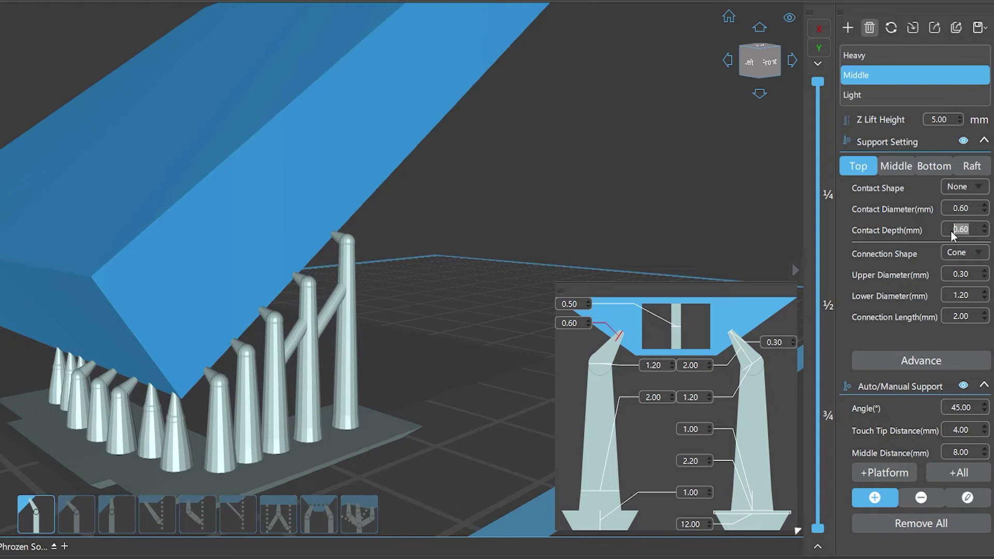
type("0.4")
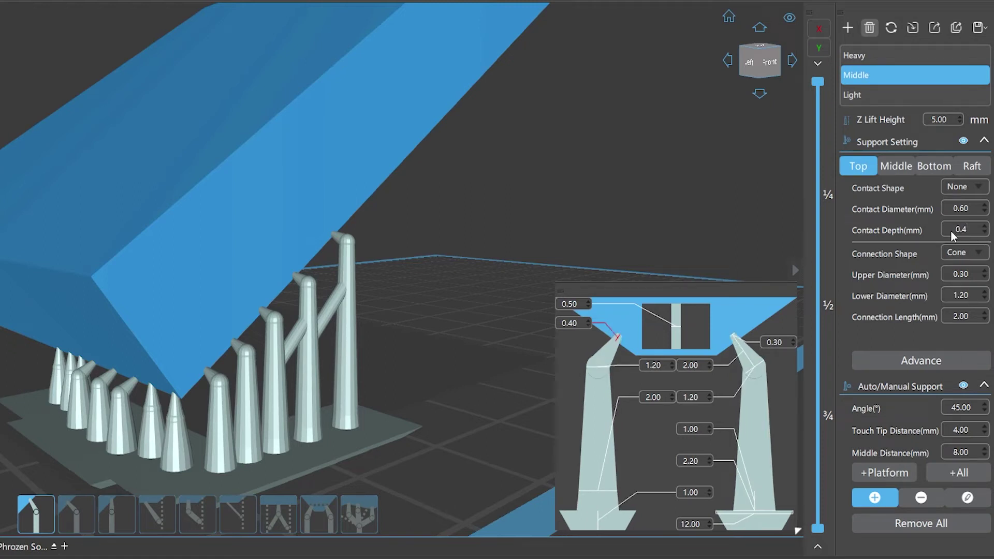
key("Return")
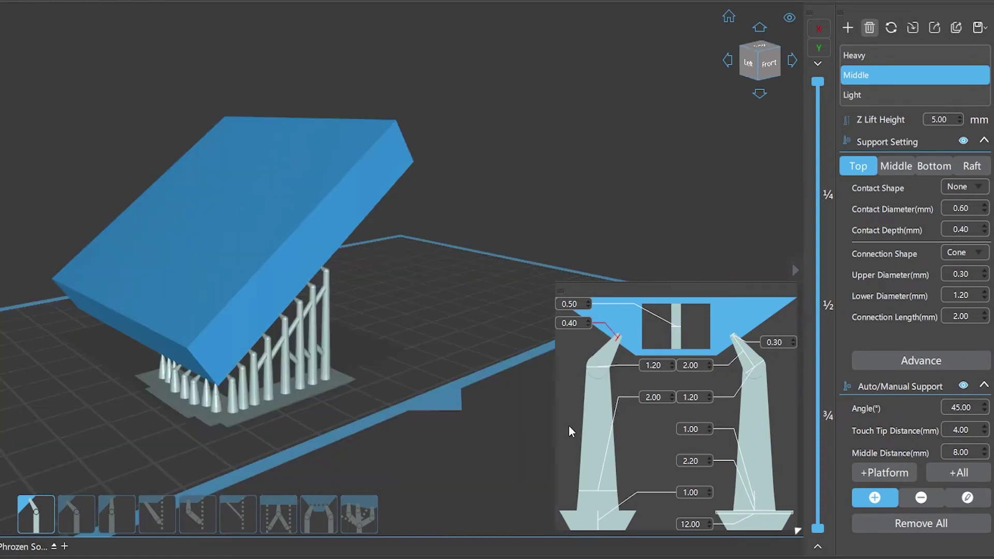
left_click(707, 399)
Step: Set the other lower diameter to 1.10 and the Z Lift Height to 8.00
left_click(672, 365)
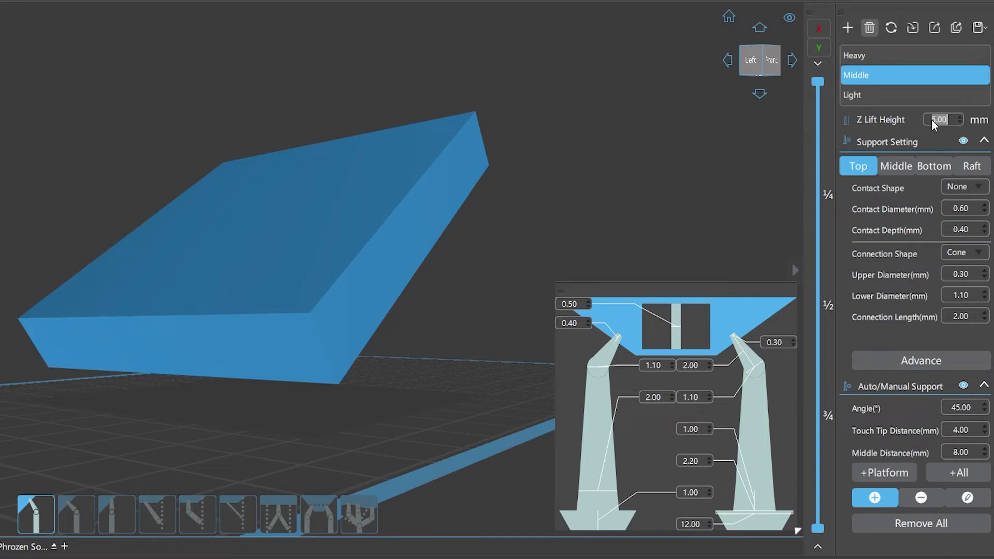
type("8.")
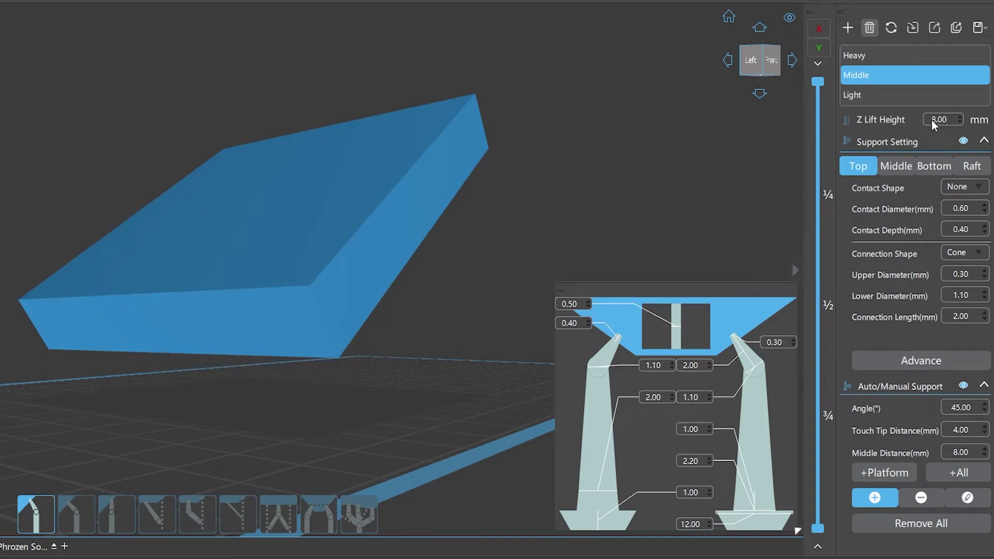
scroll(336, 389, "up", 5)
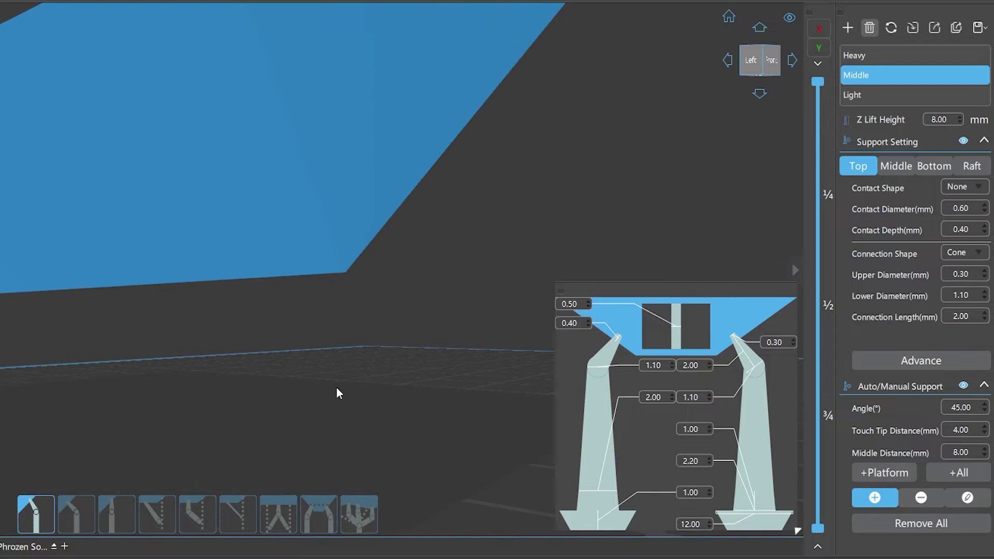
Step: Place five straight support cones along the lifted block's lower edge
left_click(326, 272)
left_click(263, 273)
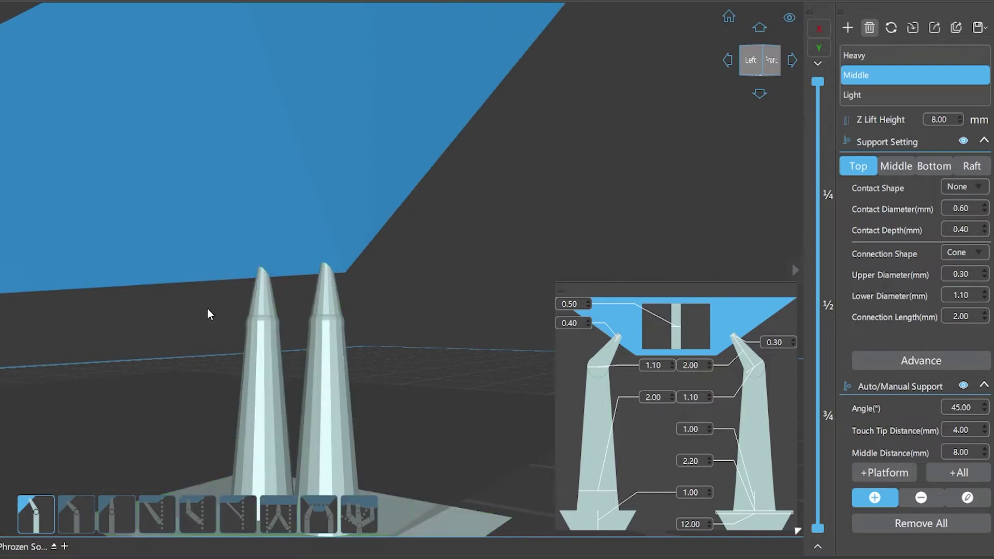
left_click(202, 285)
left_click(157, 281)
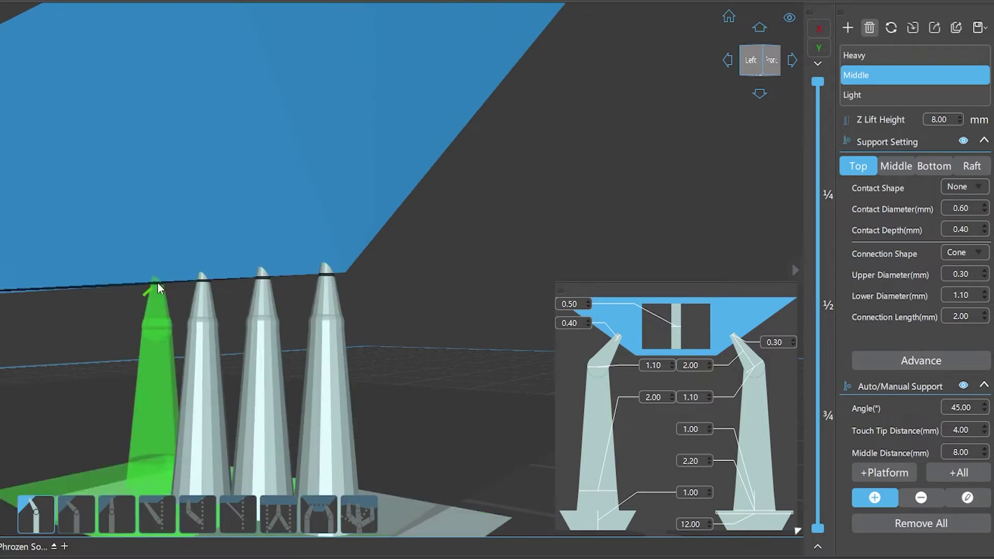
left_click(101, 284)
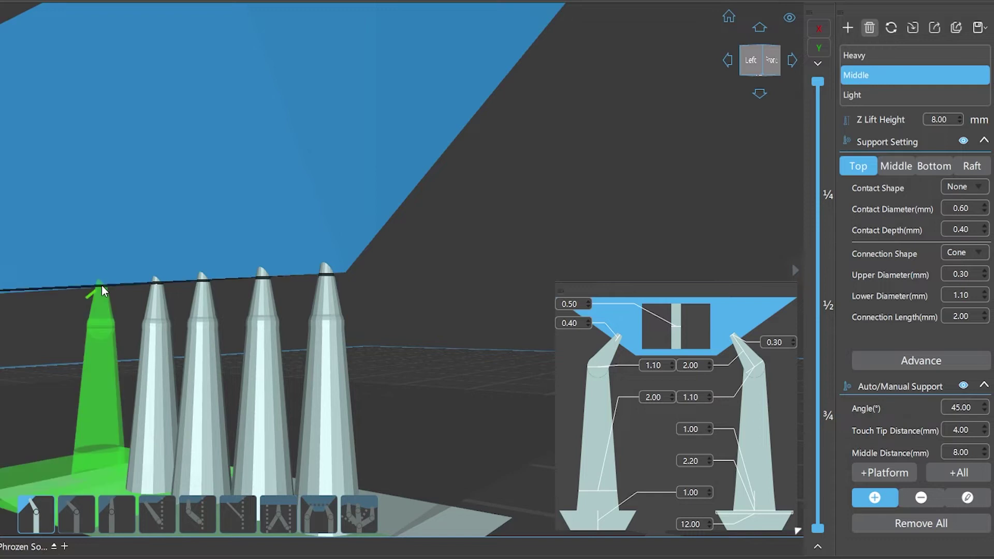
Step: Add five bent supports climbing up the block's edge toward its top
left_click(377, 234)
left_click(415, 185)
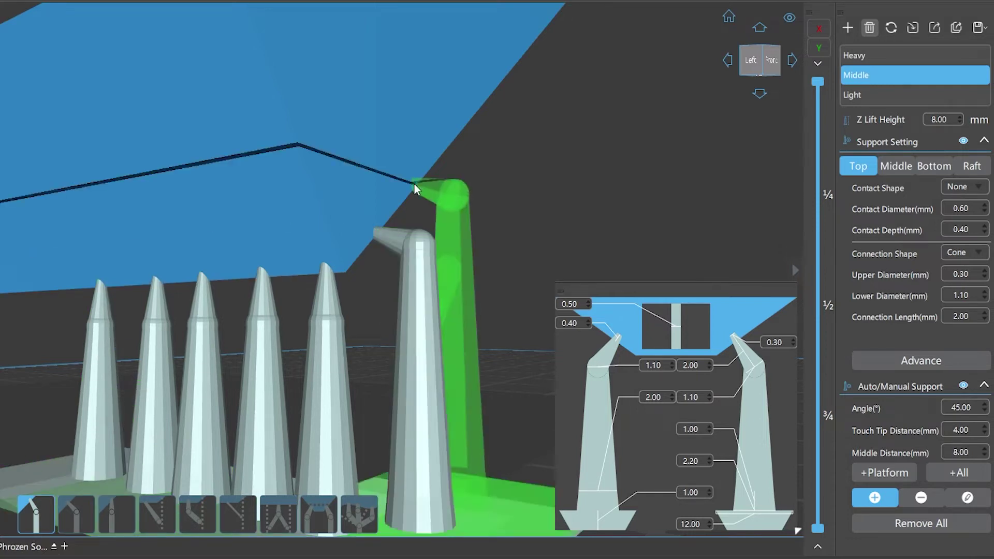
left_click(449, 141)
left_click(482, 99)
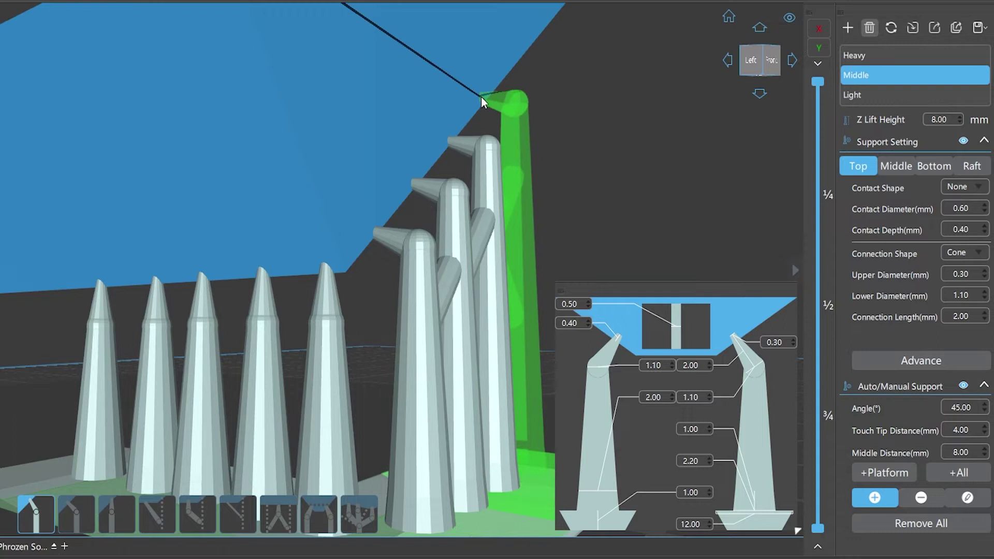
left_click(512, 63)
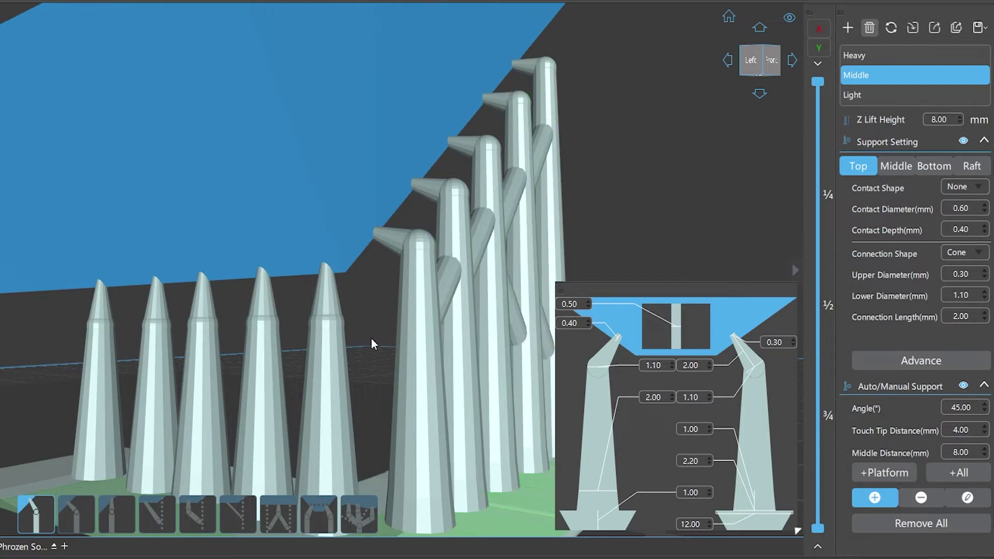
scroll(370, 338, "down", 5)
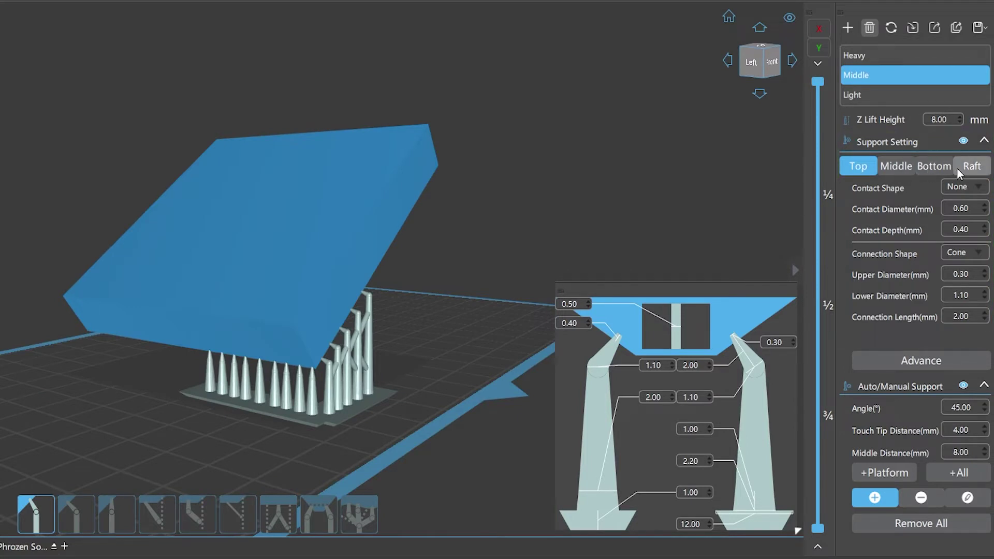
Step: Collapse and re-expand the Support Setting section, then zoom in on the block
left_click(983, 141)
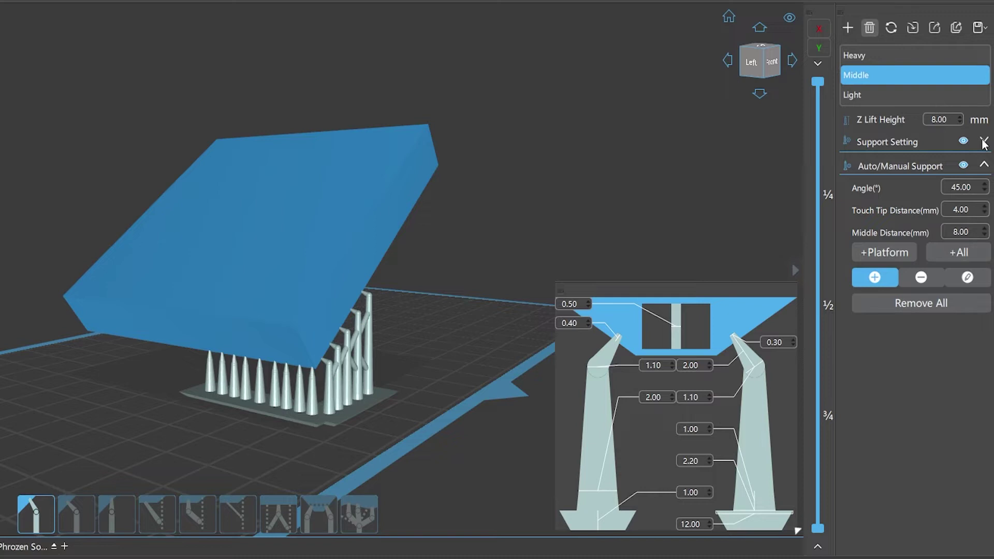
left_click(983, 140)
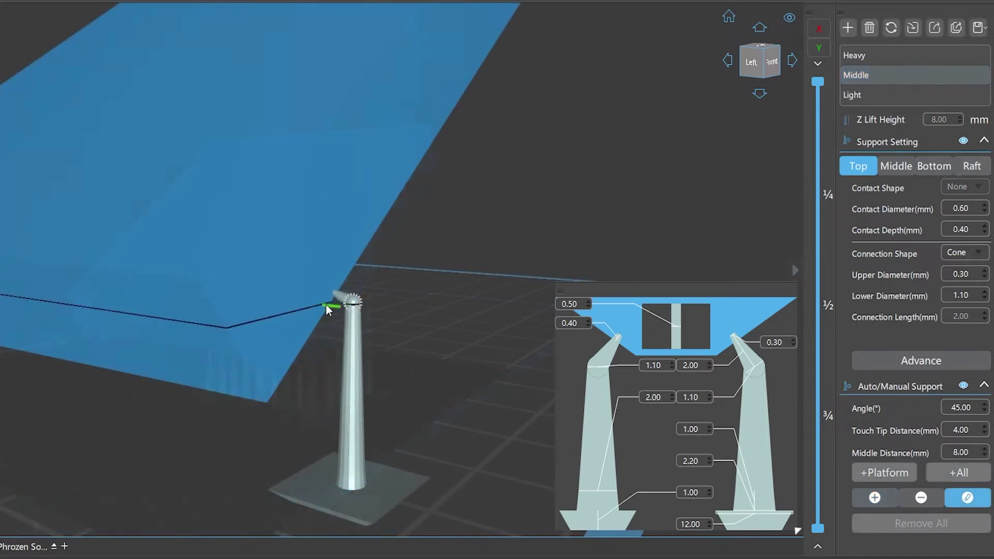
scroll(338, 300, "up", 10)
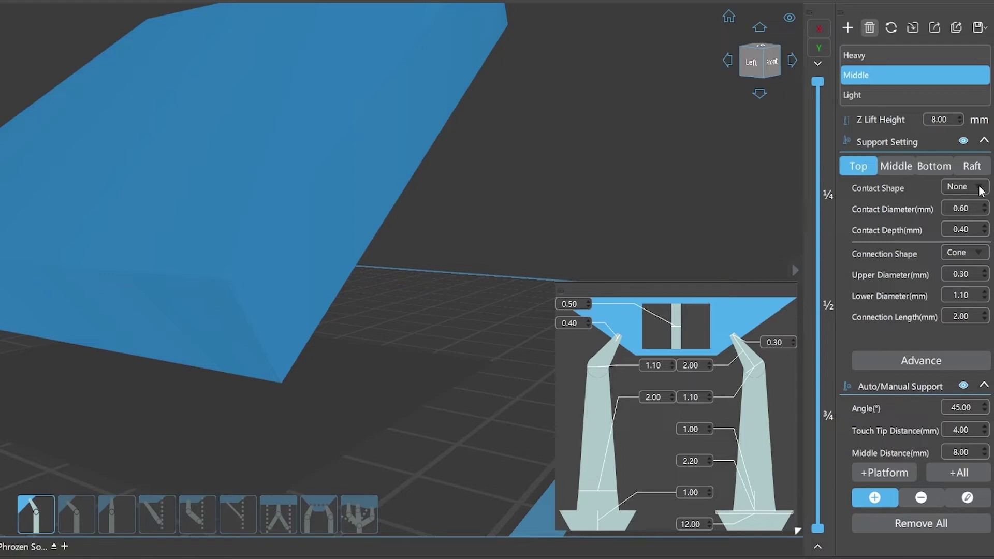
Step: Place one test support with a Sphere contact shape and one with None
left_click(980, 190)
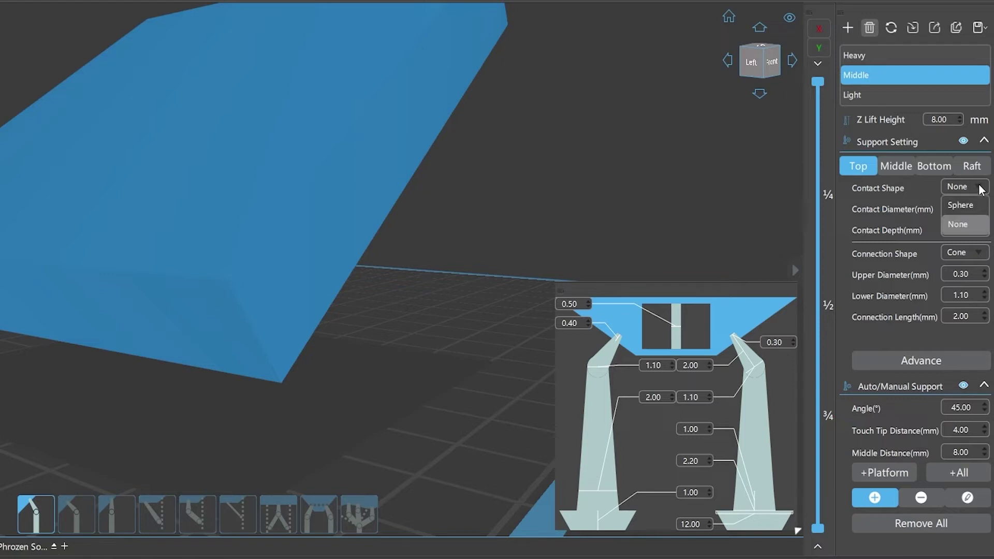
left_click(968, 212)
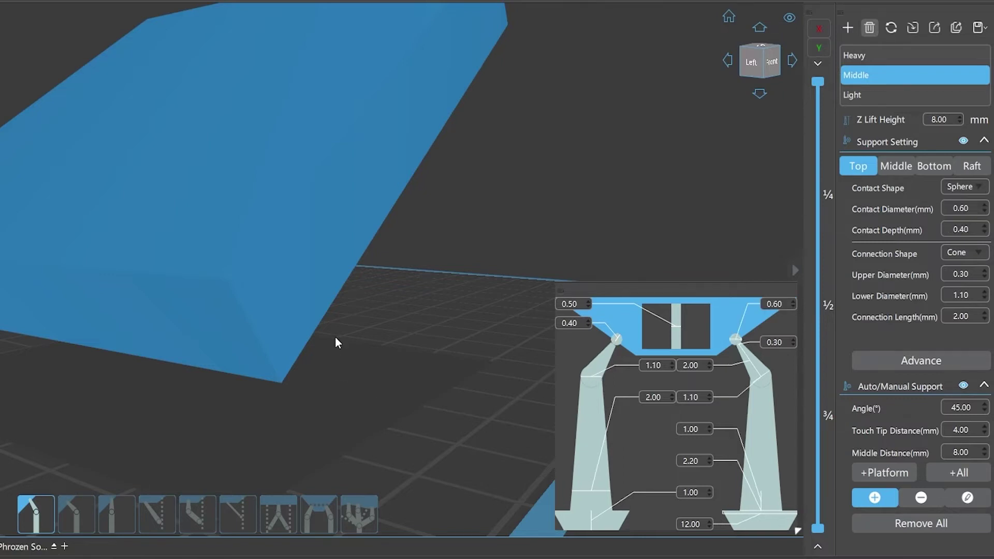
scroll(334, 330, "up", 1)
scroll(334, 326, "up", 1)
left_click(319, 269)
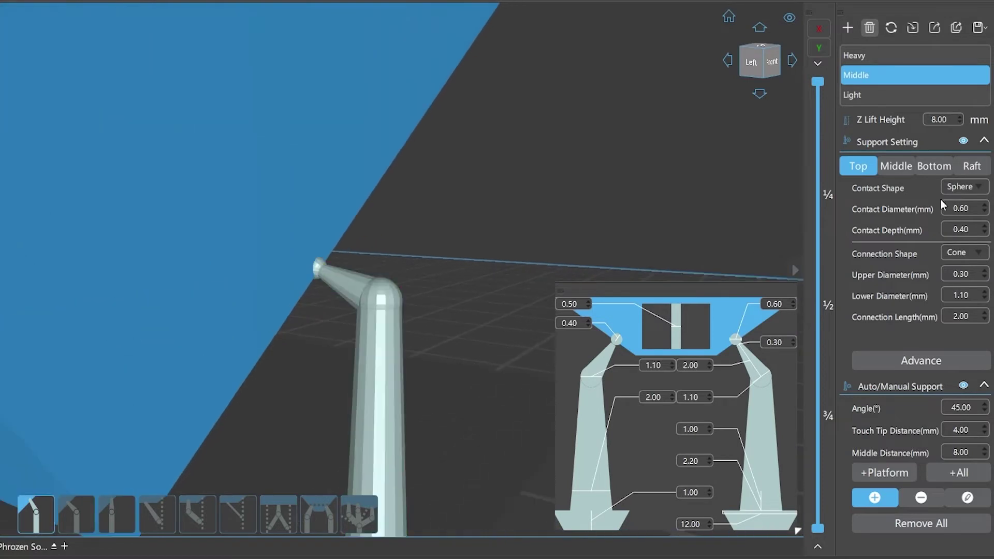
left_click(975, 189)
left_click(977, 224)
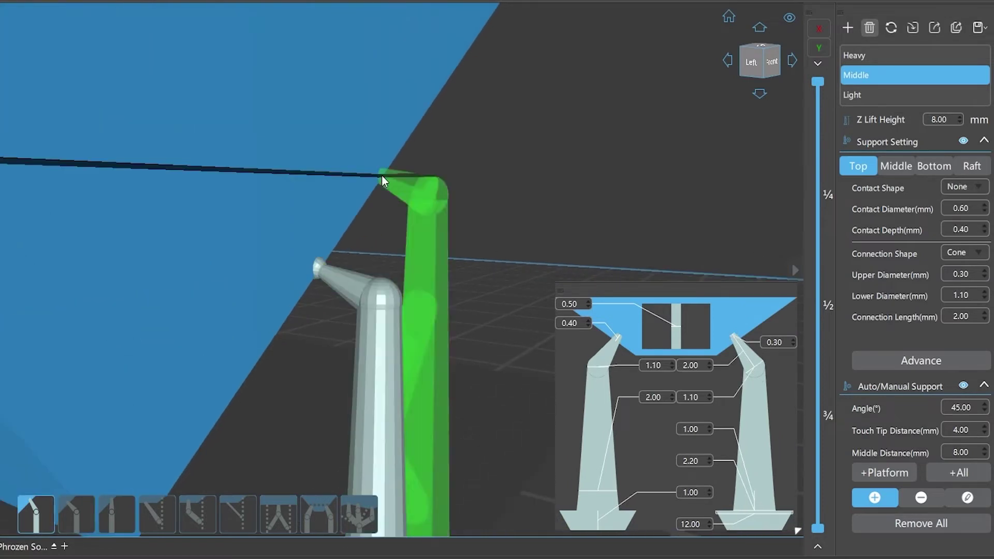
left_click(381, 175)
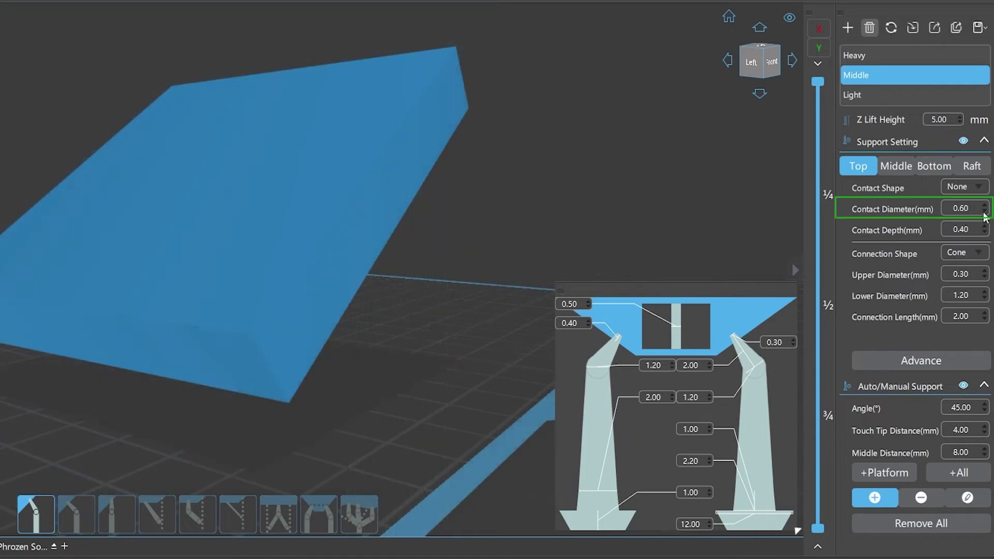
Step: Place Sphere-tipped test supports with contact diameters 0.80 and 1.20
left_click(984, 205)
left_click(985, 206)
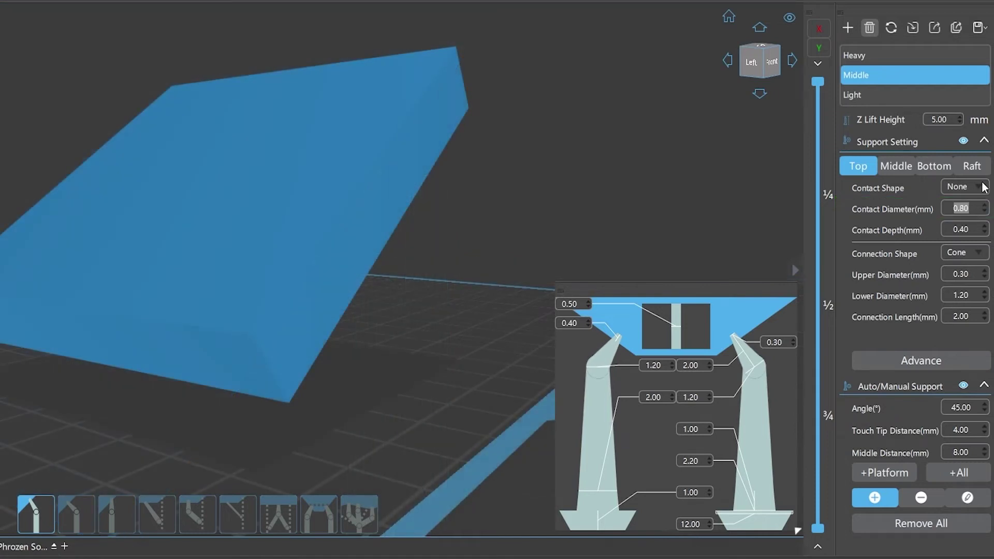
left_click(979, 187)
left_click(961, 204)
scroll(346, 341, "up", 5)
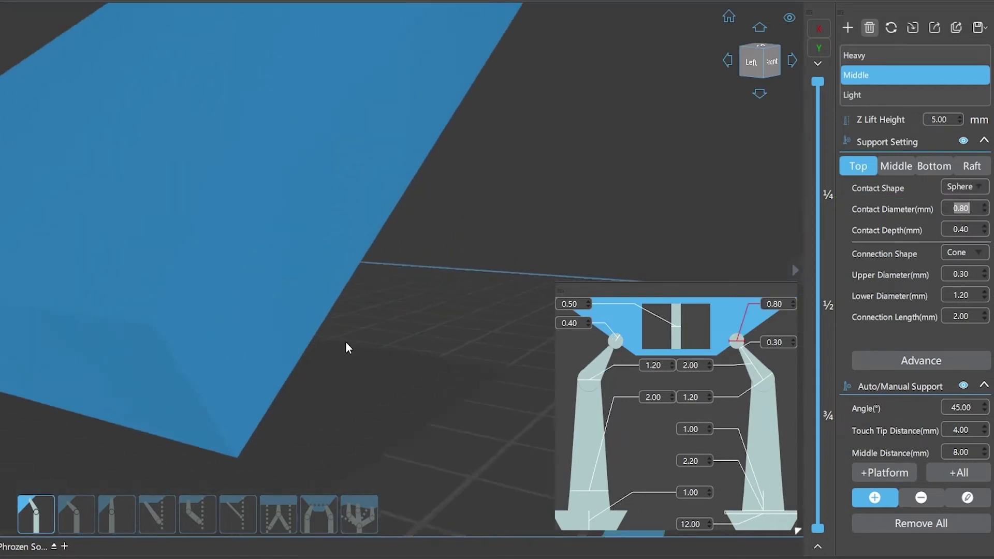
left_click(344, 277)
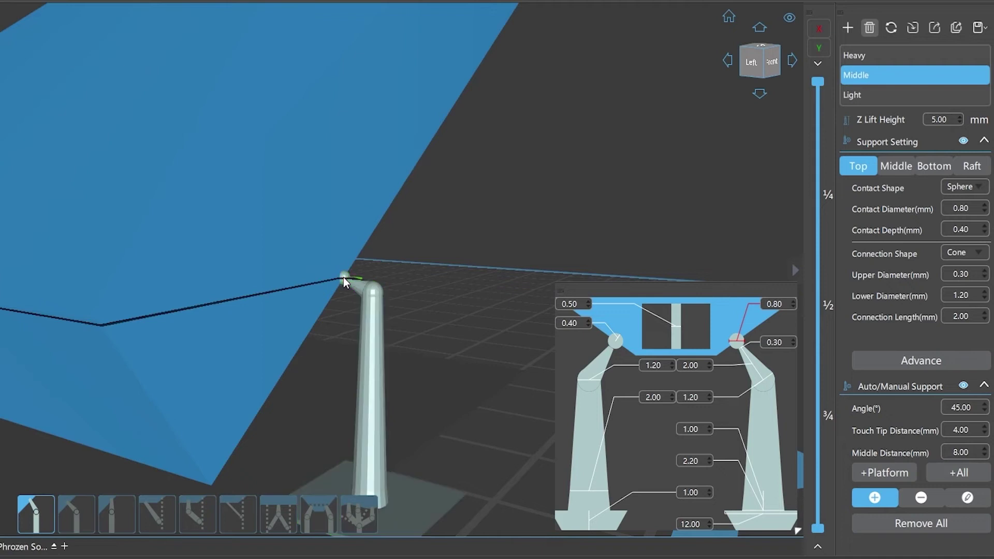
double_click(980, 212)
type("1.2")
left_click(384, 211)
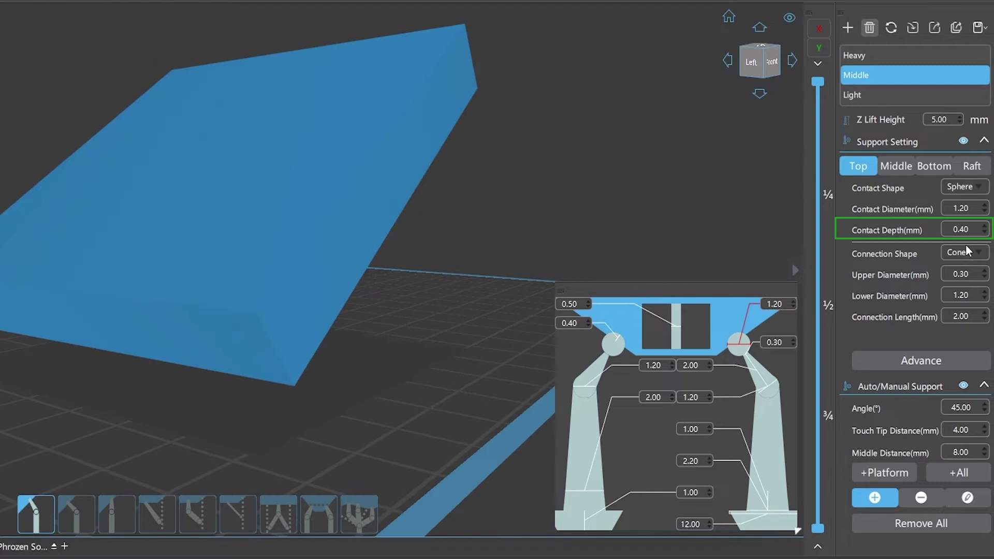
Step: Place test supports with contact depths of 0.20 and 0.80
double_click(971, 229)
type("0.2")
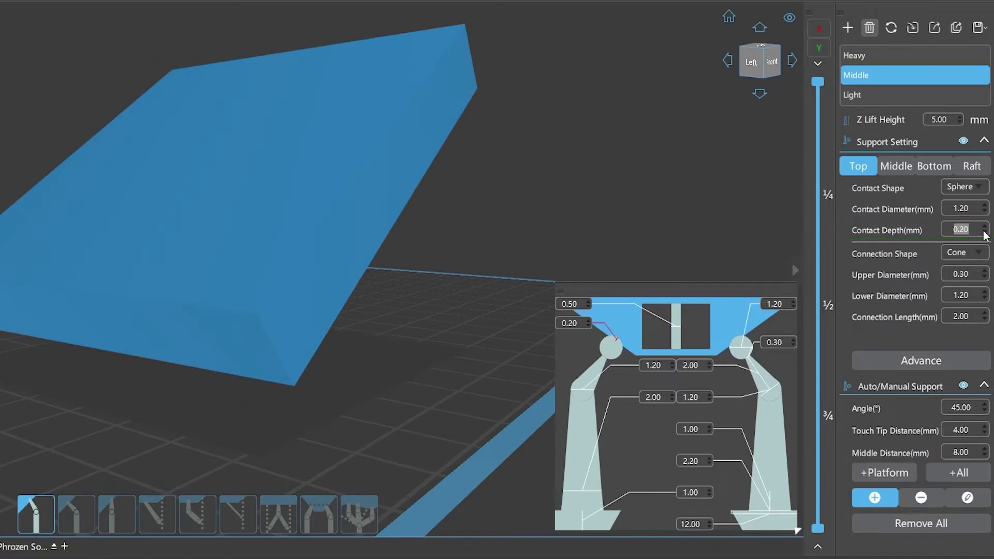
left_click(351, 315)
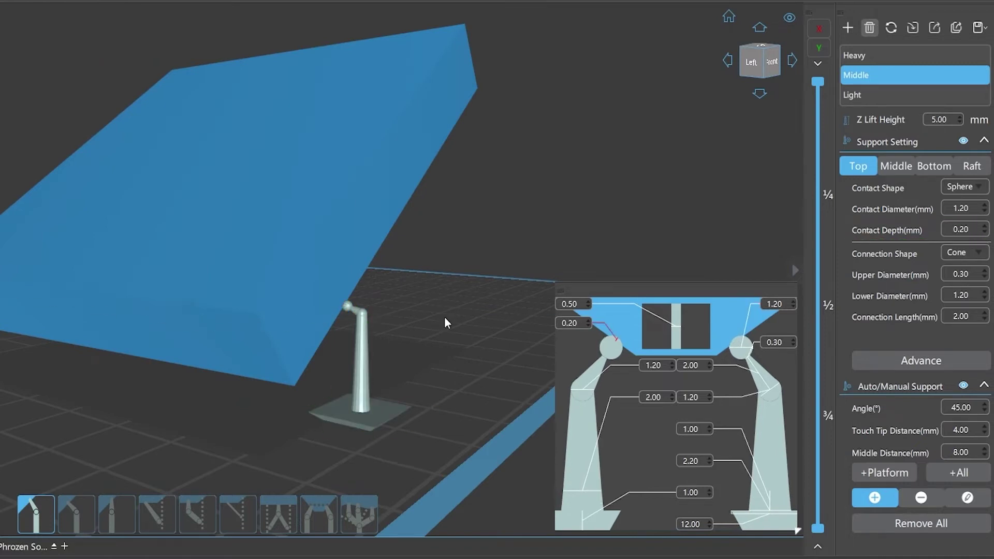
double_click(973, 231)
type("0.8")
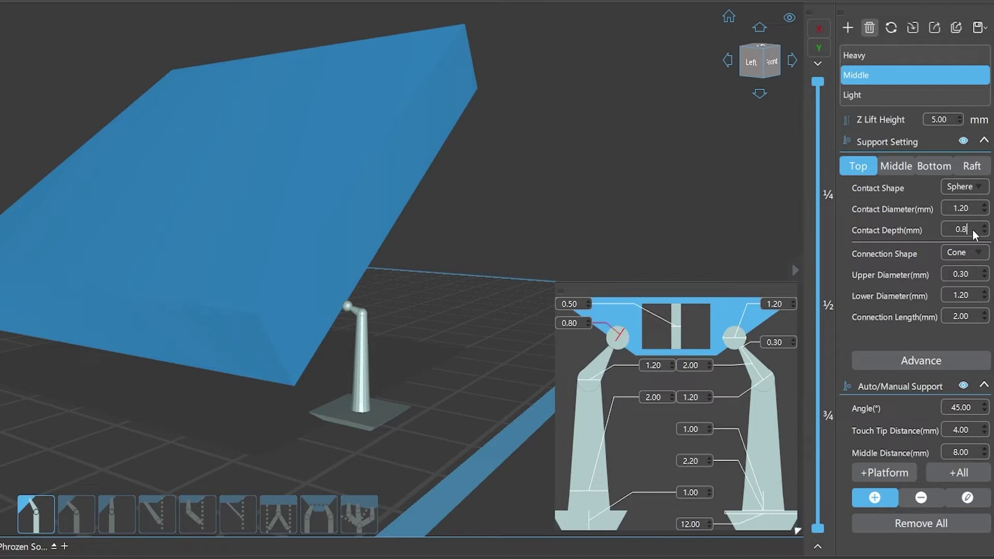
left_click(362, 276)
scroll(392, 345, "up", 1)
scroll(392, 346, "up", 4)
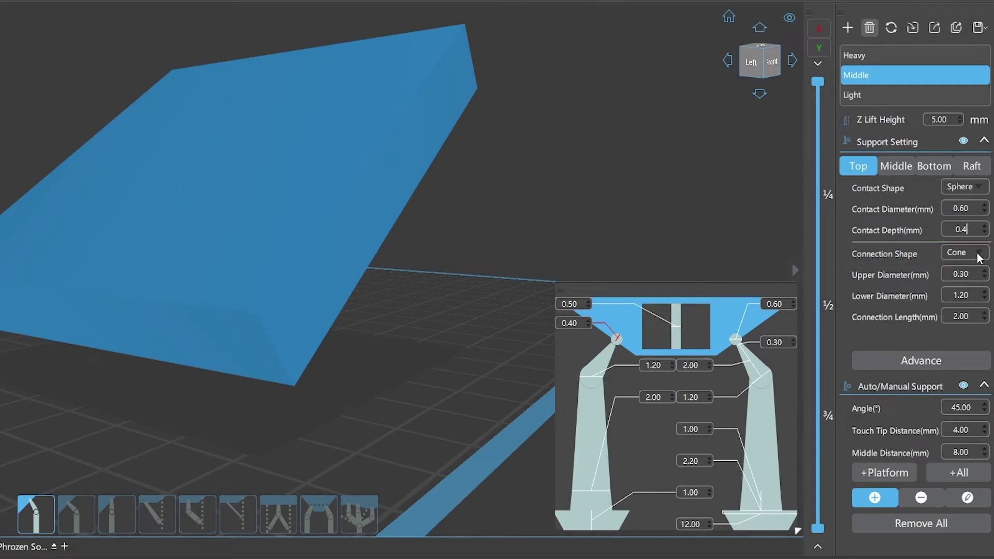
Step: Place a test support on the block edge with a Cone connection shape
left_click(975, 253)
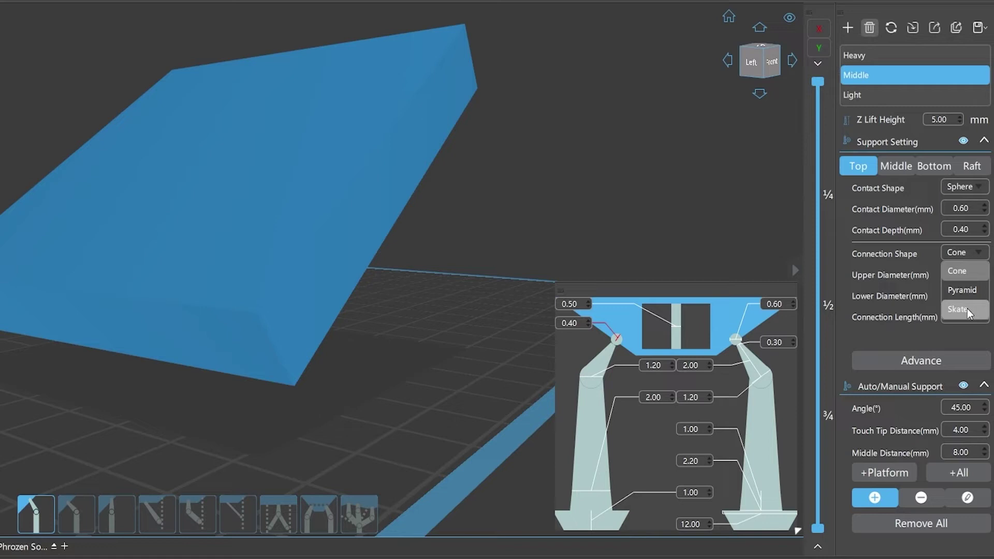
left_click(967, 271)
scroll(372, 338, "up", 2)
left_click(340, 255)
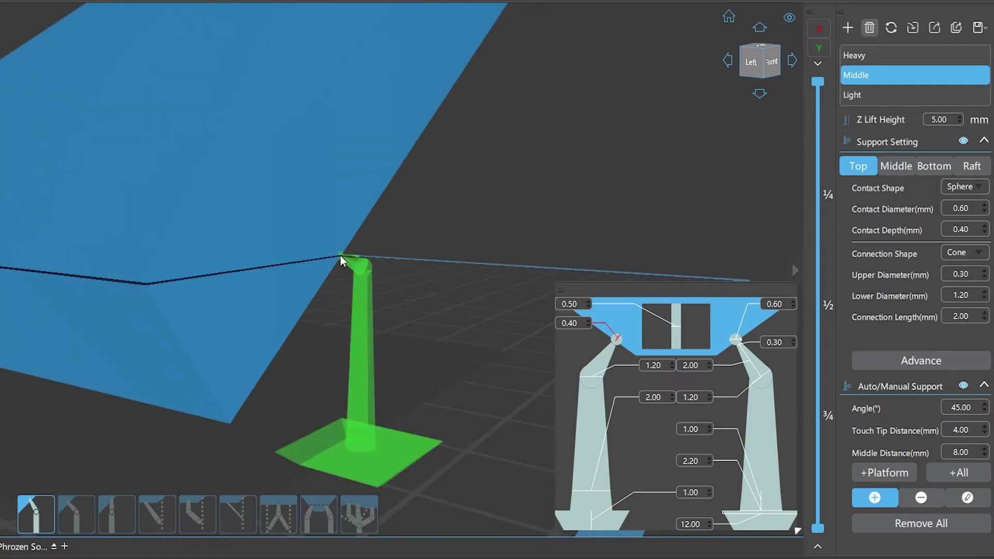
Step: Place two more test supports, one with Pyramid and one with Skate connection shape
left_click(979, 255)
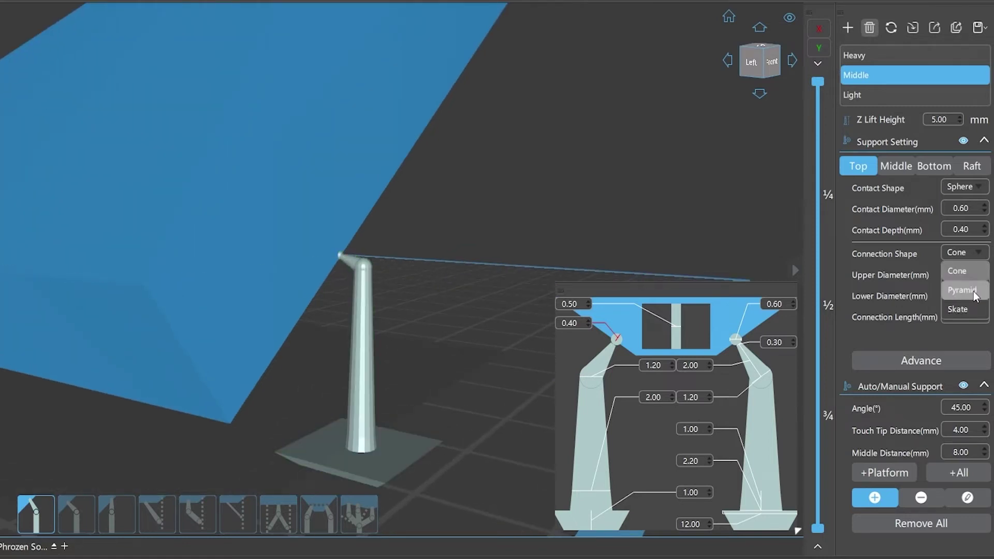
left_click(962, 288)
left_click(381, 197)
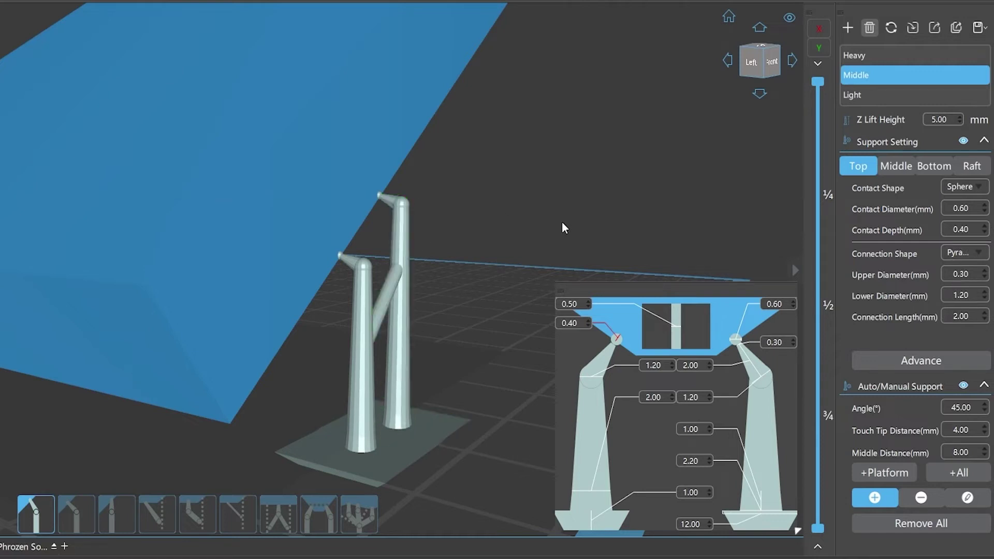
left_click(980, 253)
left_click(958, 308)
left_click(410, 153)
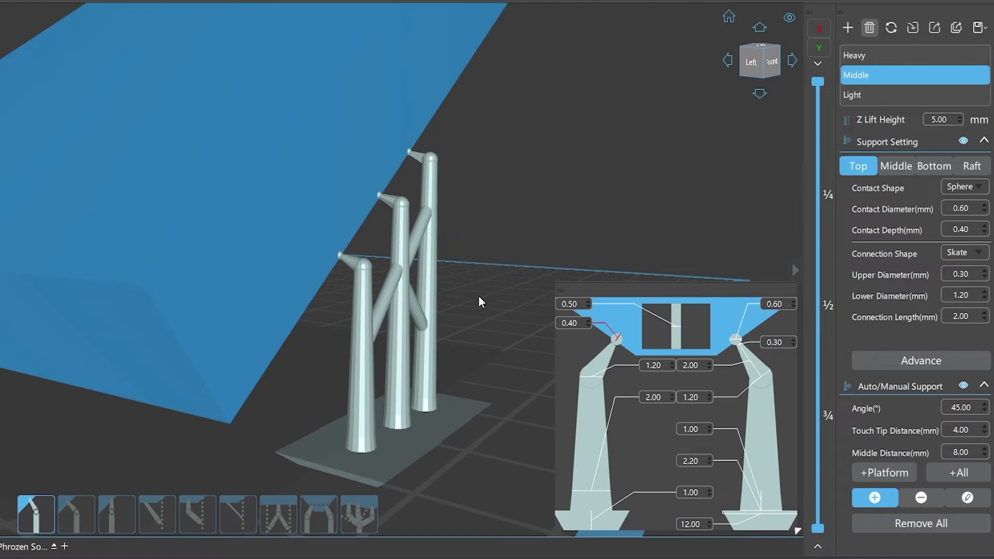
scroll(473, 280, "up", 5)
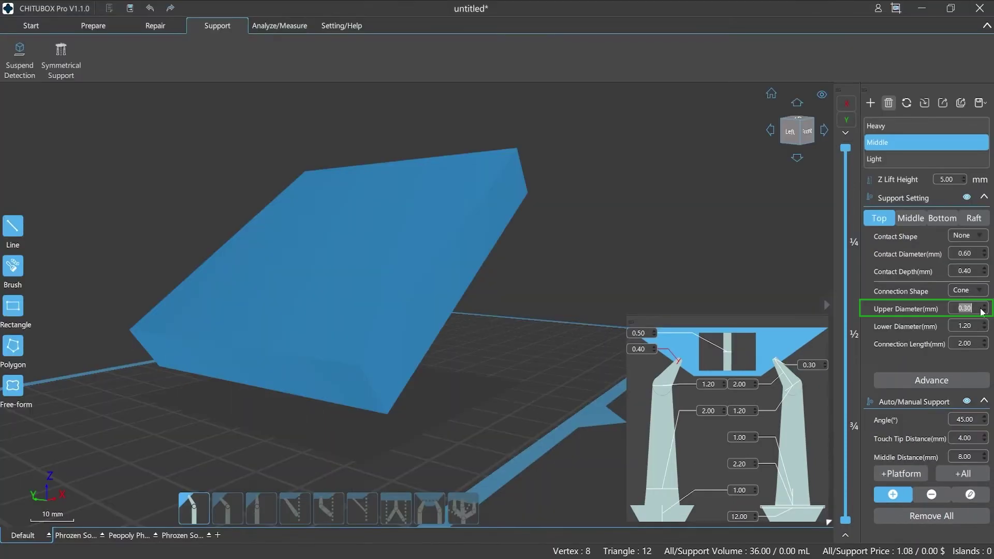
Step: Place test supports under the block edge with upper diameters of 0.6 mm and 0.8 mm
type("0.6")
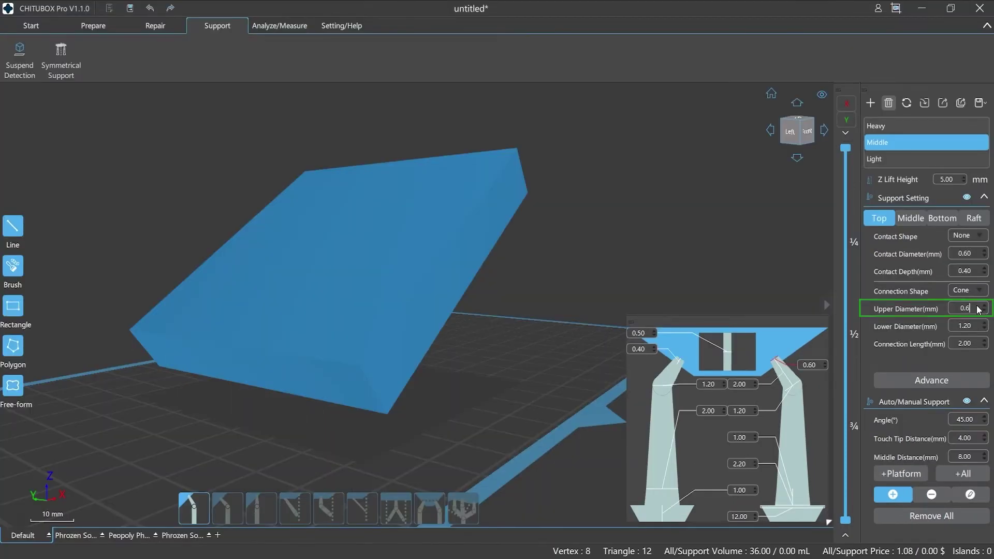
key("Return")
scroll(446, 394, "up", 3)
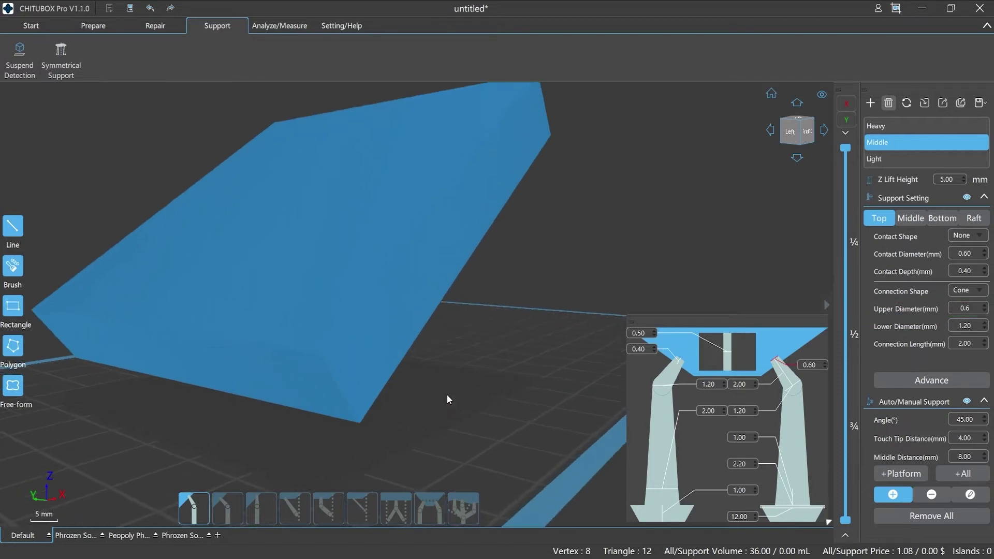
left_click(408, 314)
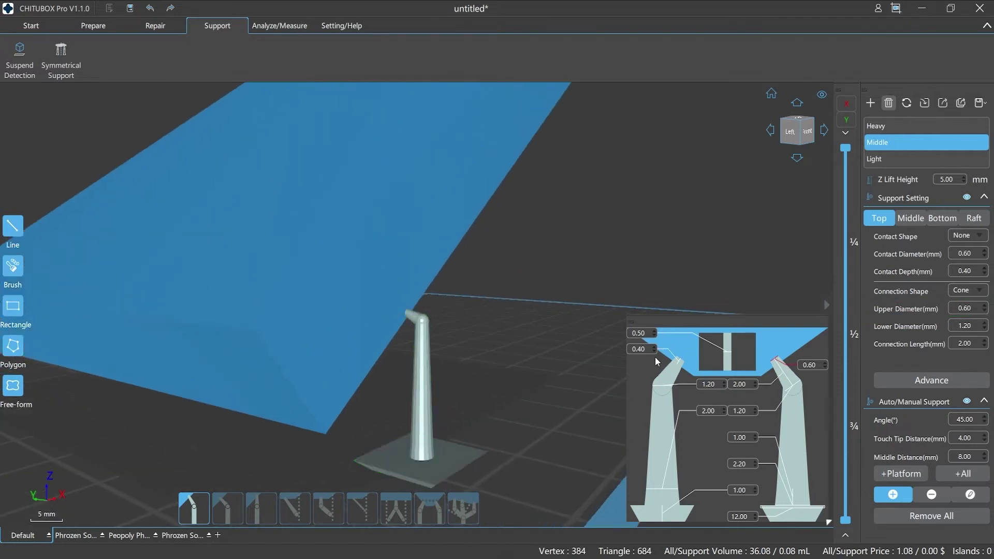
double_click(977, 310)
type("0.8")
left_click(429, 282)
scroll(431, 318, "up", 3)
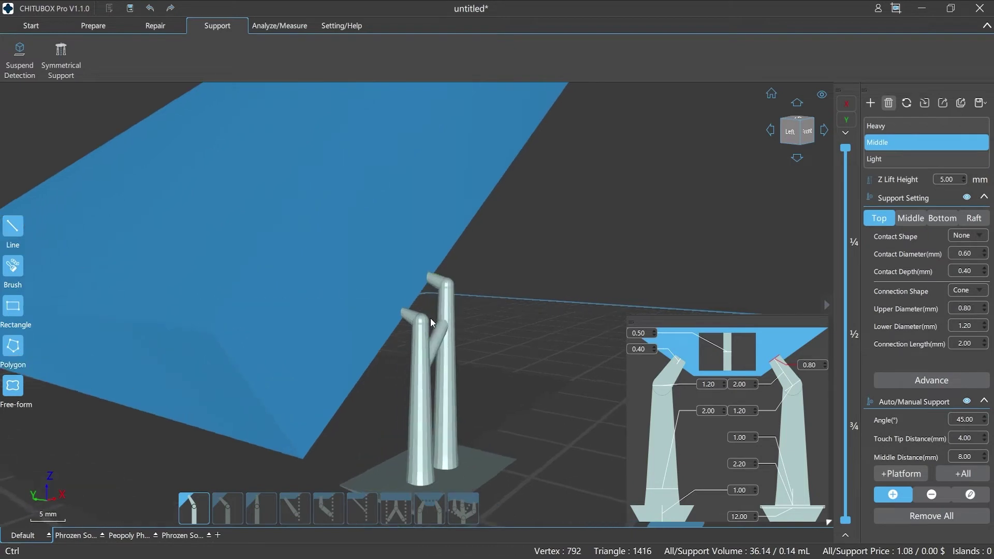
scroll(430, 317, "up", 3)
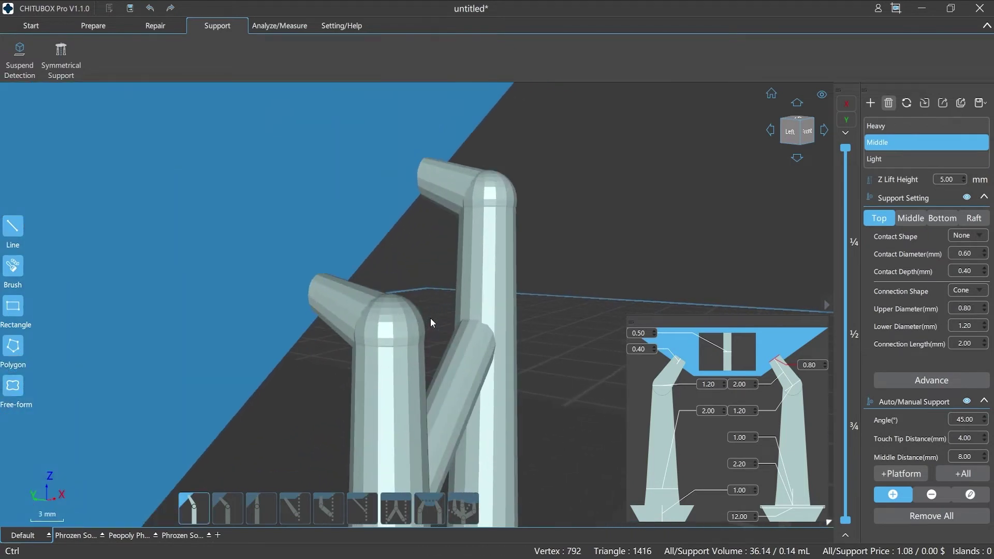
Step: Undo the last change, then place supports with lower diameters of 1.00 mm and 1.40 mm
key("ctrl+z")
left_click(985, 328)
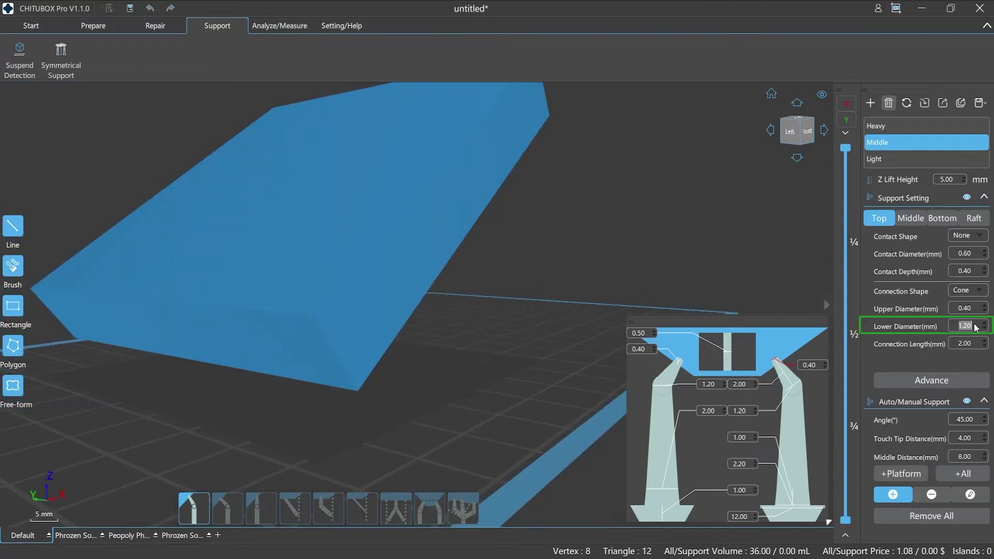
left_click(985, 328)
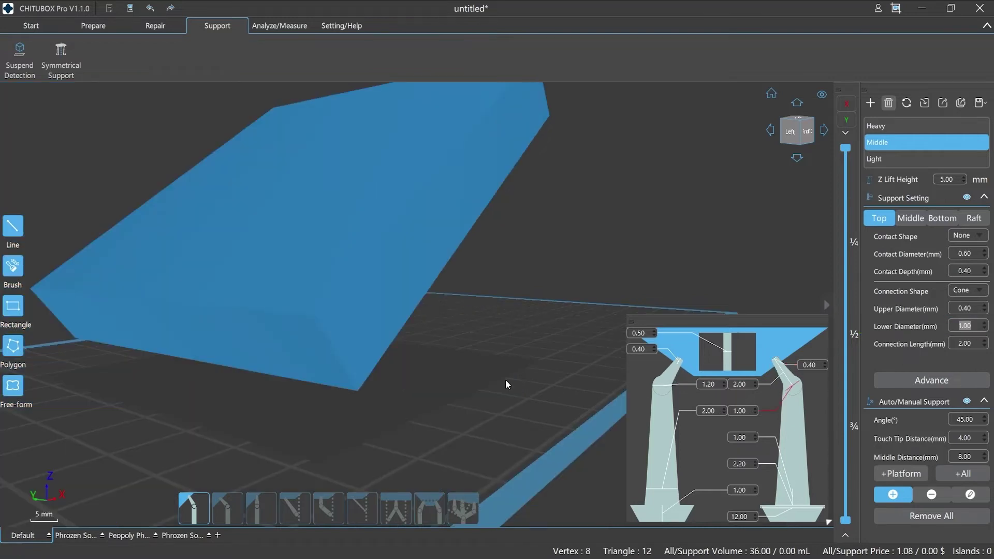
left_click(414, 310)
type("1.4")
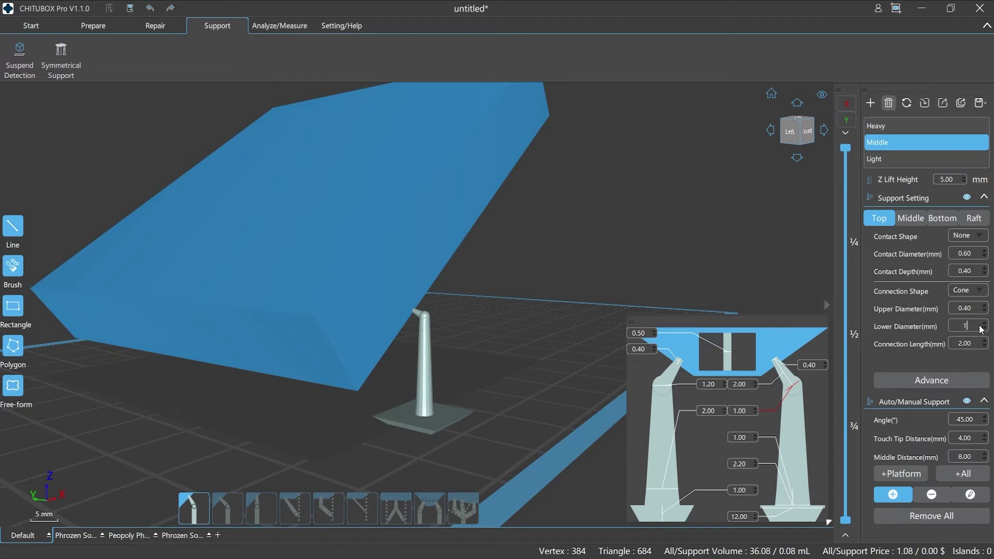
left_click(435, 286)
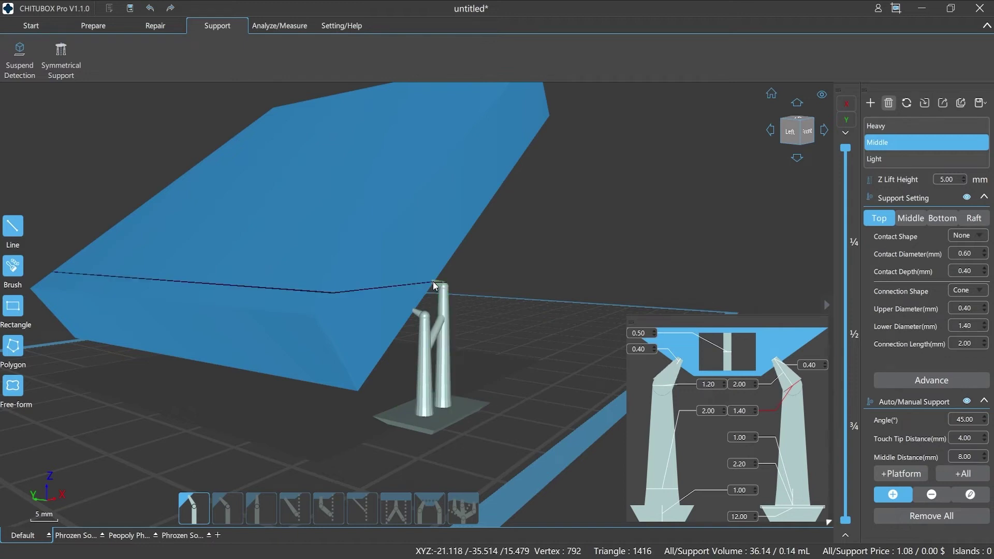
scroll(427, 299, "up", 5)
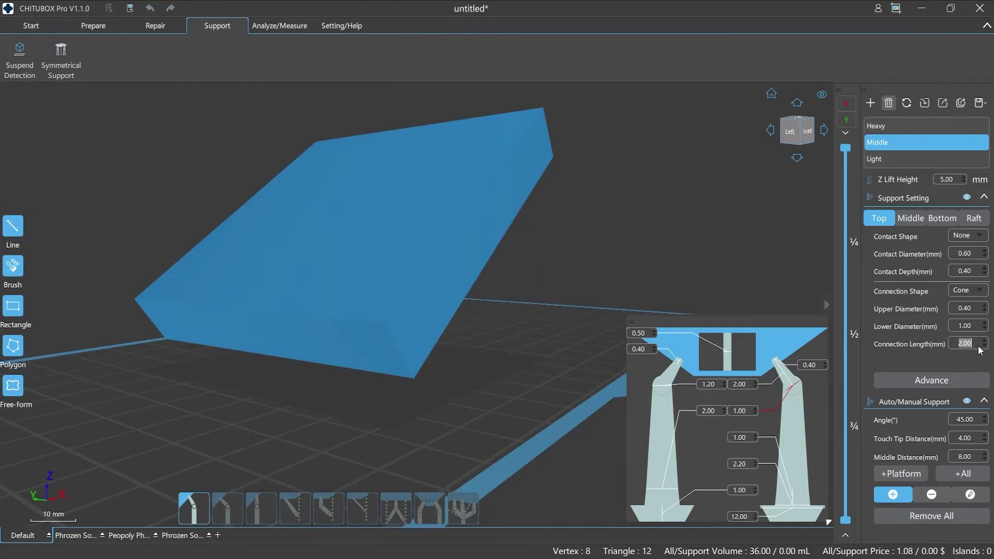
Step: Place test supports with connection lengths of 2.6 mm and 3.2 mm under the block edge
type("2.6")
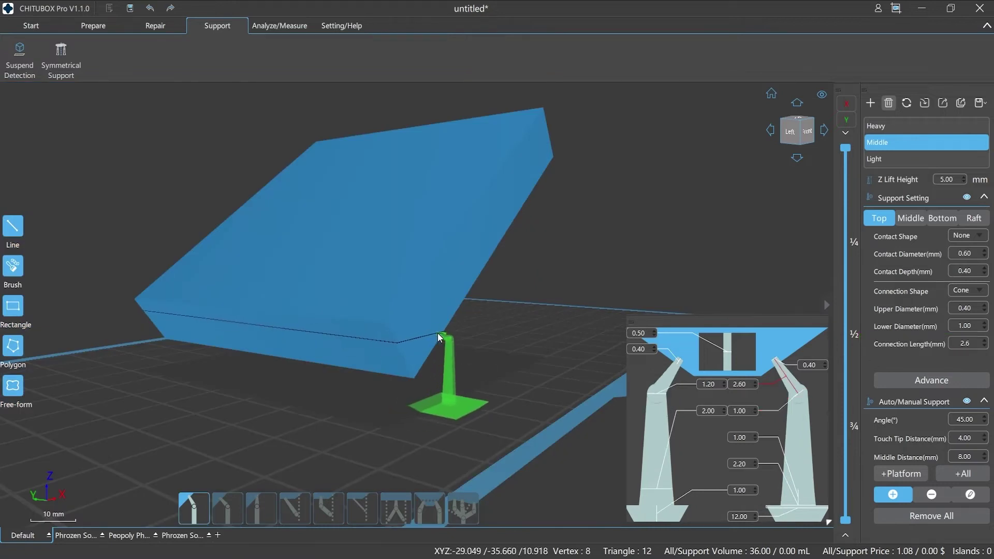
left_click(441, 334)
double_click(979, 344)
type("3.2")
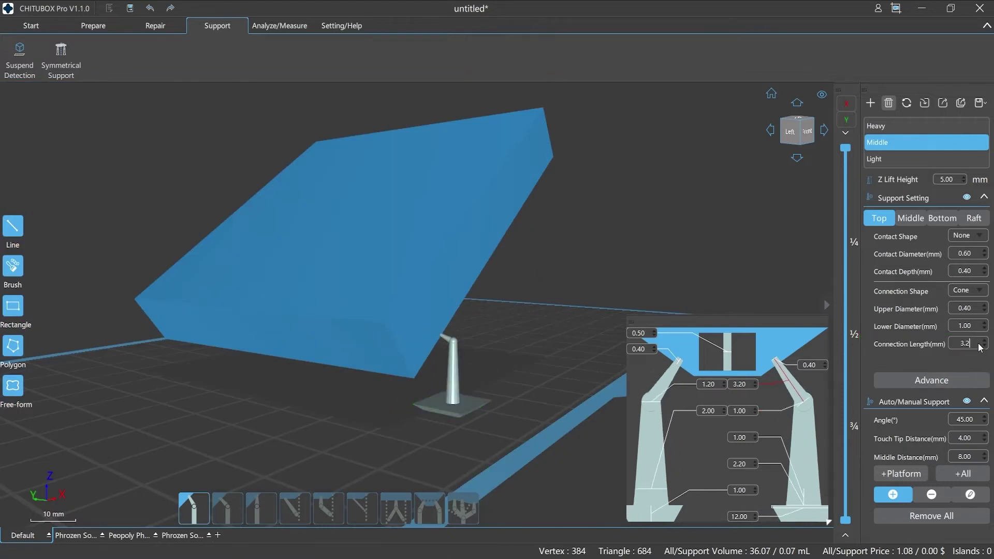
left_click(454, 316)
scroll(473, 346, "up", 4, "ctrl")
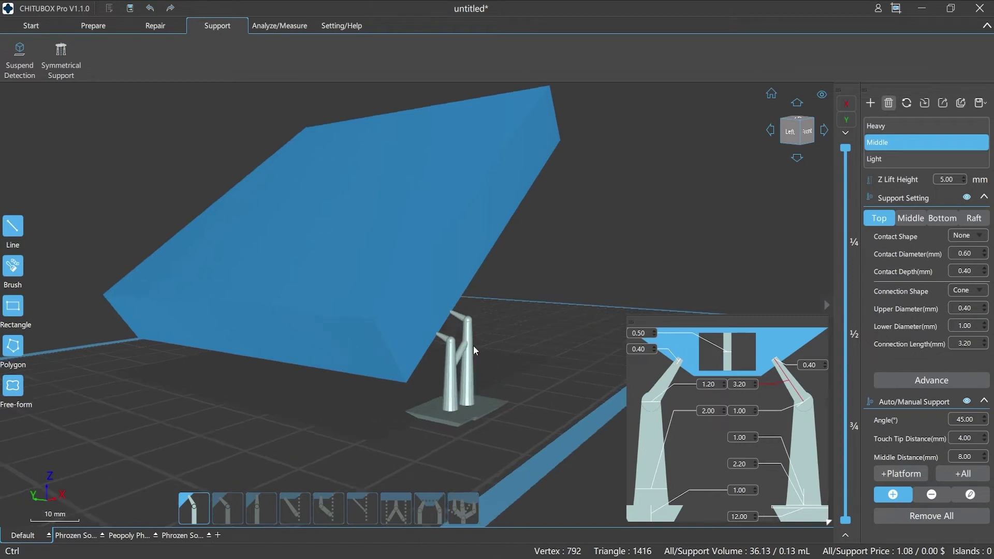
scroll(473, 345, "up", 2, "ctrl")
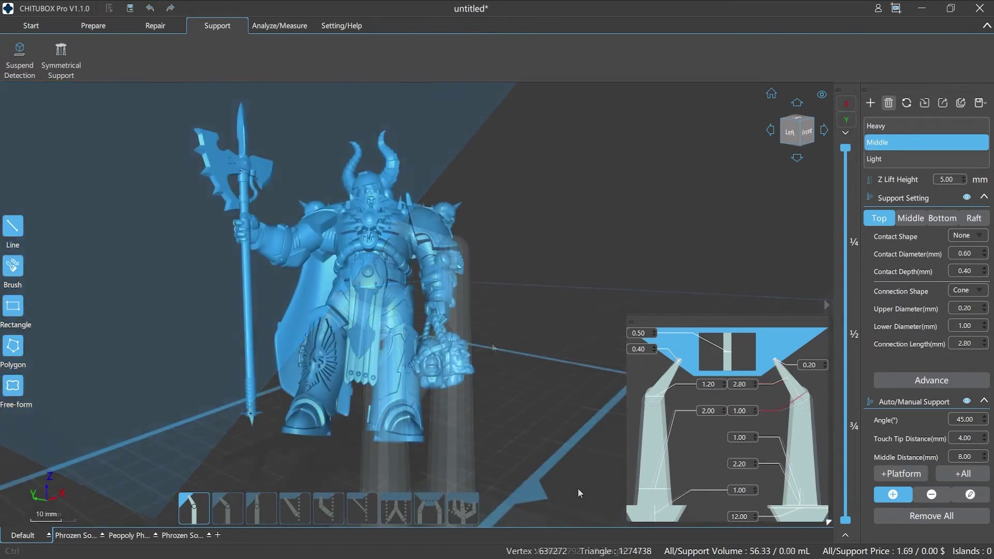
Step: Orbit and zoom to a front-left close-up of the warrior's two hanging heads
right_click_drag(577, 489, 554, 479)
scroll(425, 409, "up", 5)
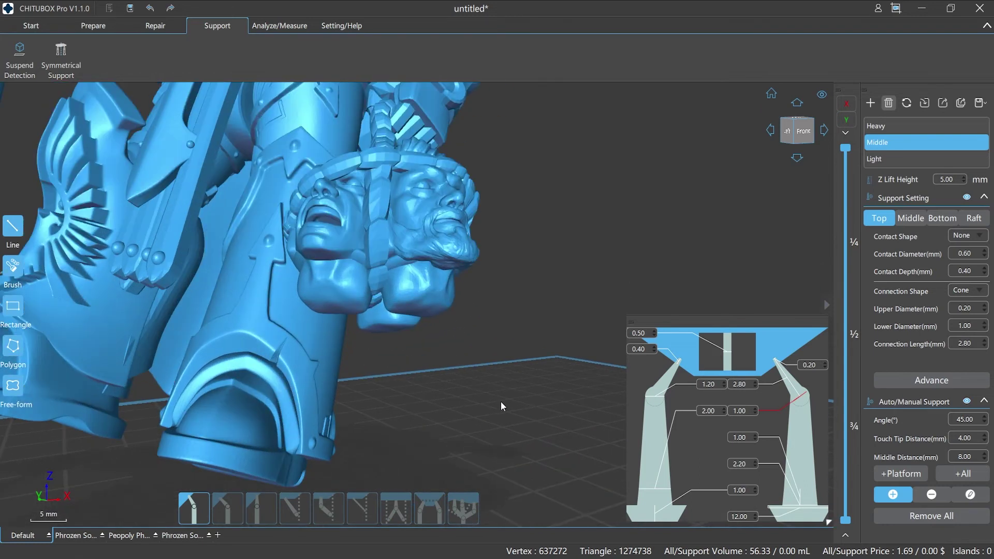
right_click_drag(500, 402, 500, 406)
scroll(451, 396, "up", 2)
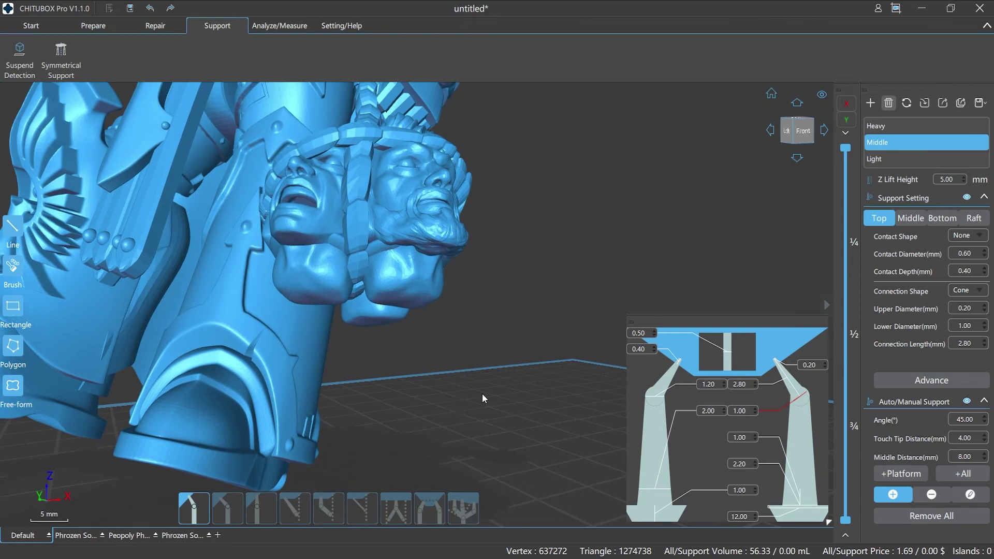
Step: With contact shape None, place 0.60, 0.40 and 0.20 mm upper-diameter test supports under the bearded chin
left_click(977, 237)
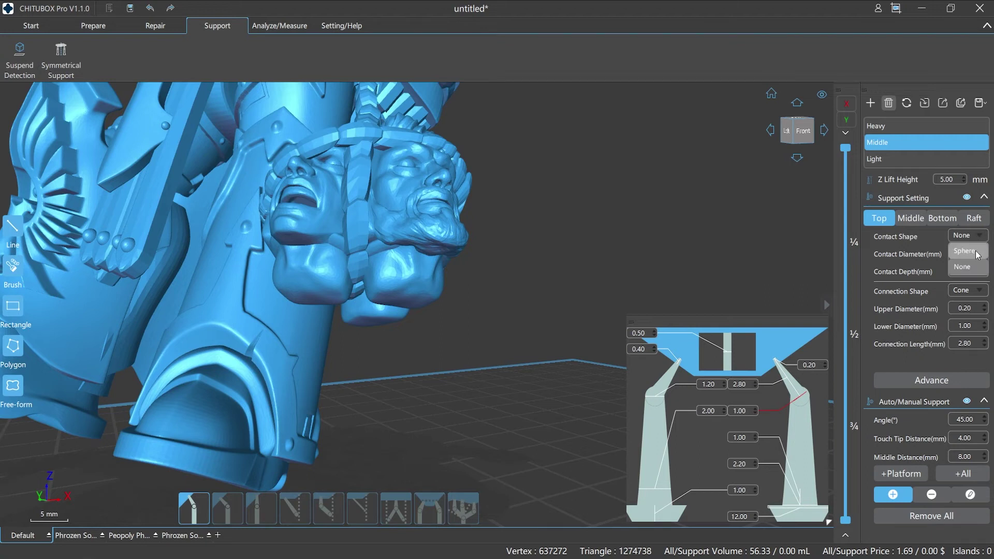
left_click(977, 273)
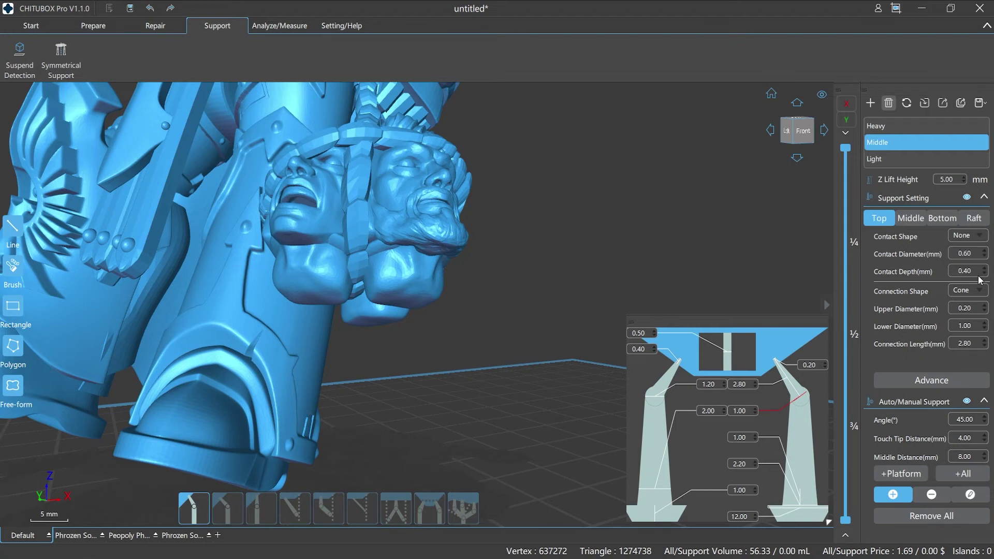
type("6")
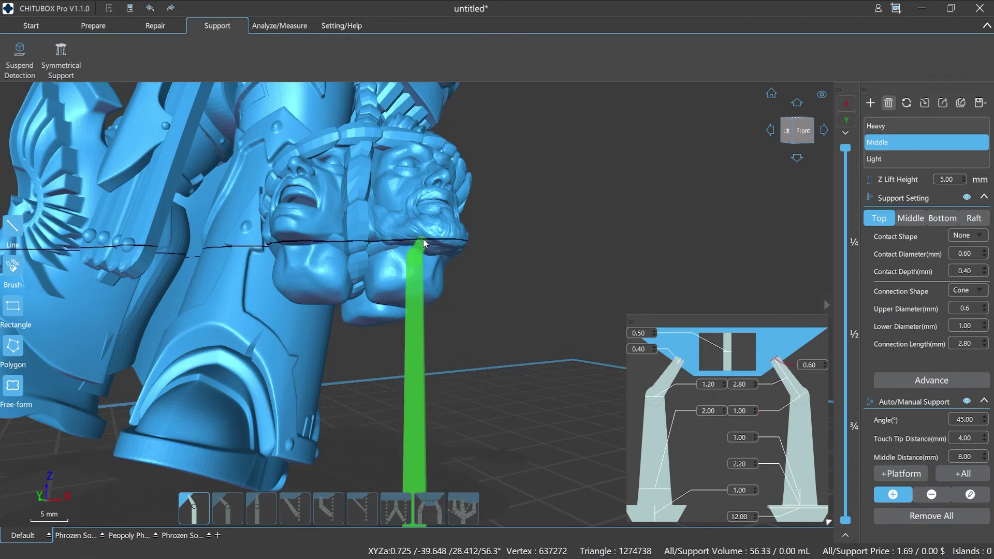
left_click(423, 238)
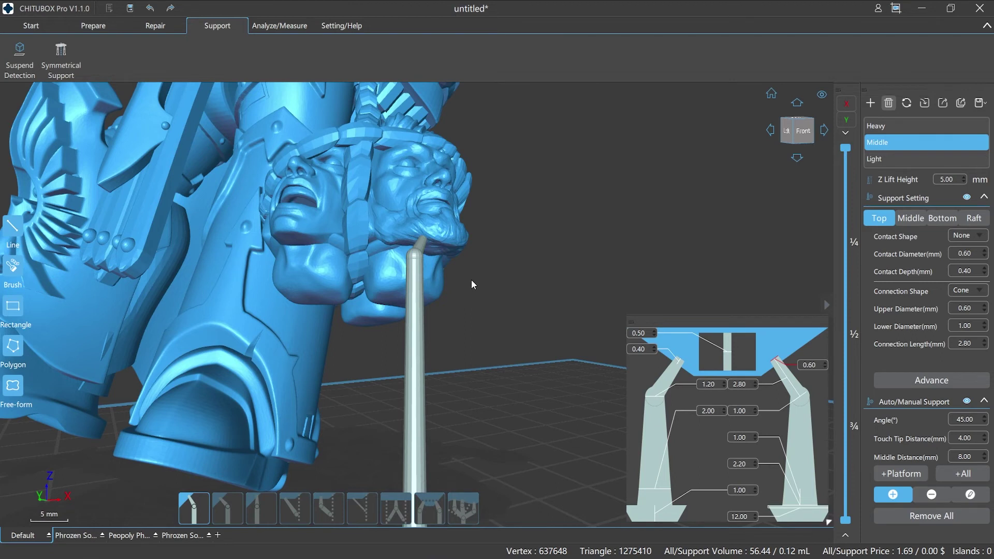
scroll(471, 279, "up", 5)
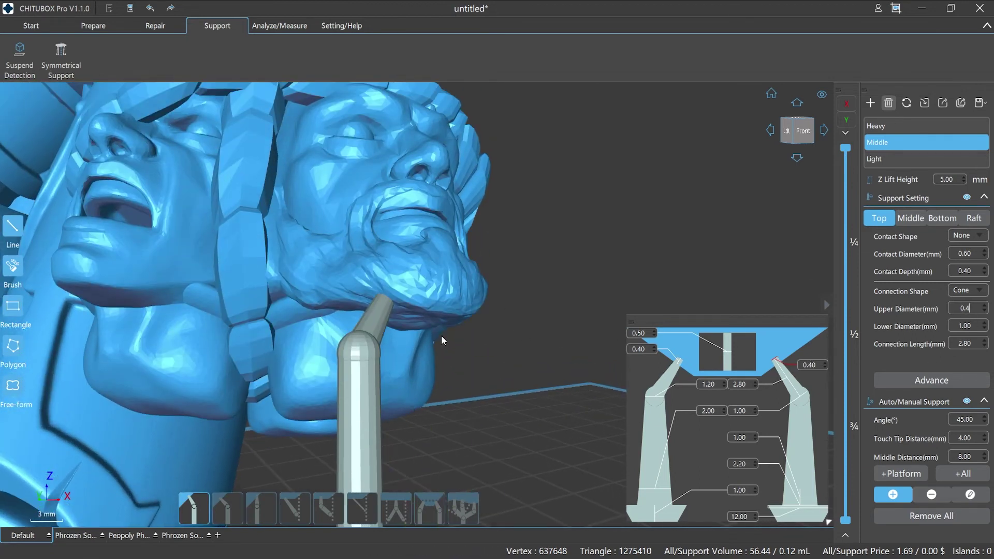
left_click(448, 312)
scroll(562, 385, "up", 3)
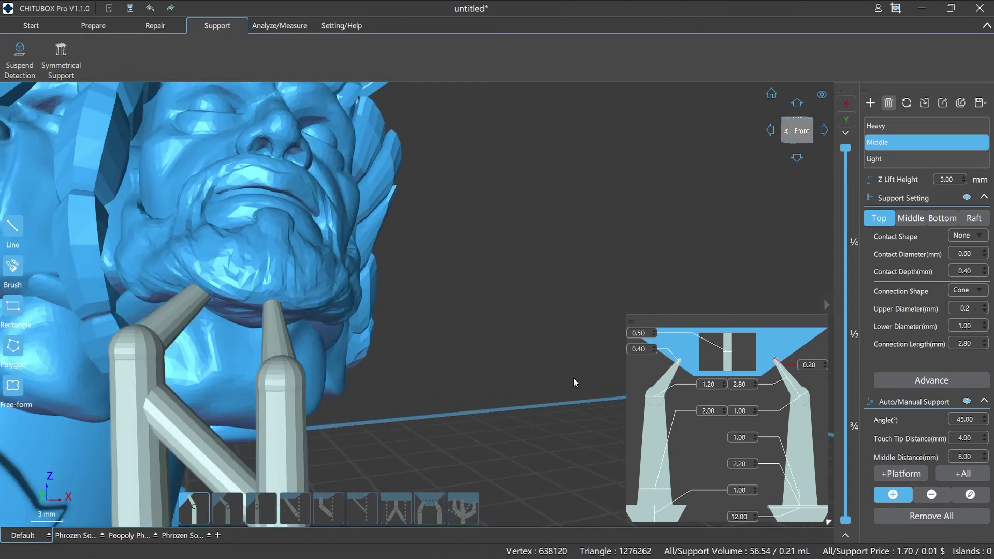
left_click(457, 368)
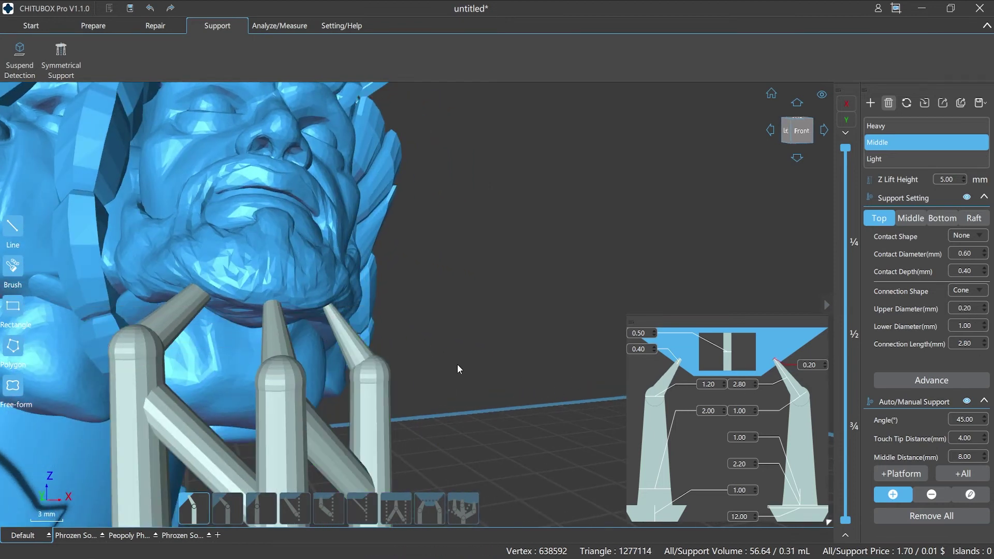
left_click_drag(457, 364, 533, 396)
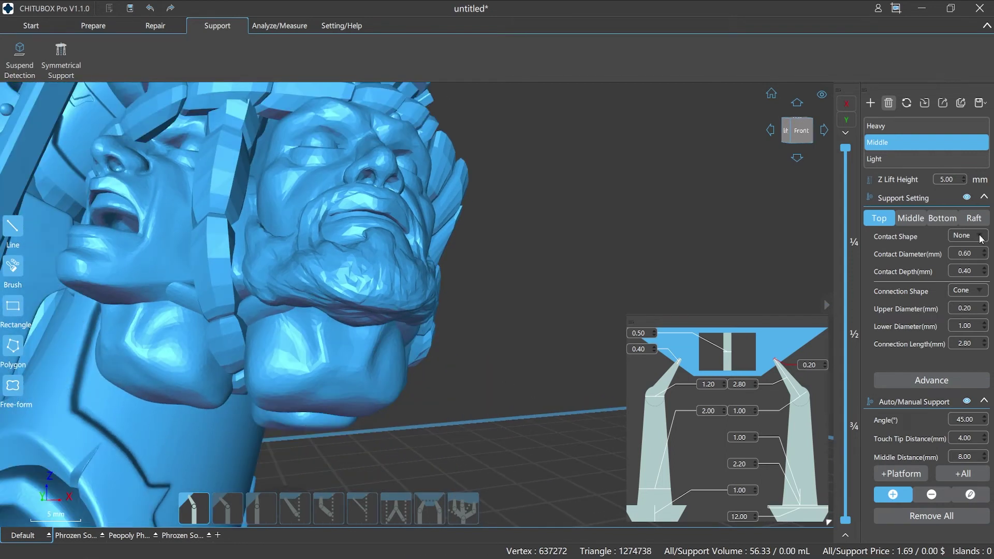
Step: Switch the top contact shape to Sphere at 0.80 mm diameter and test a support under the chin
left_click(967, 236)
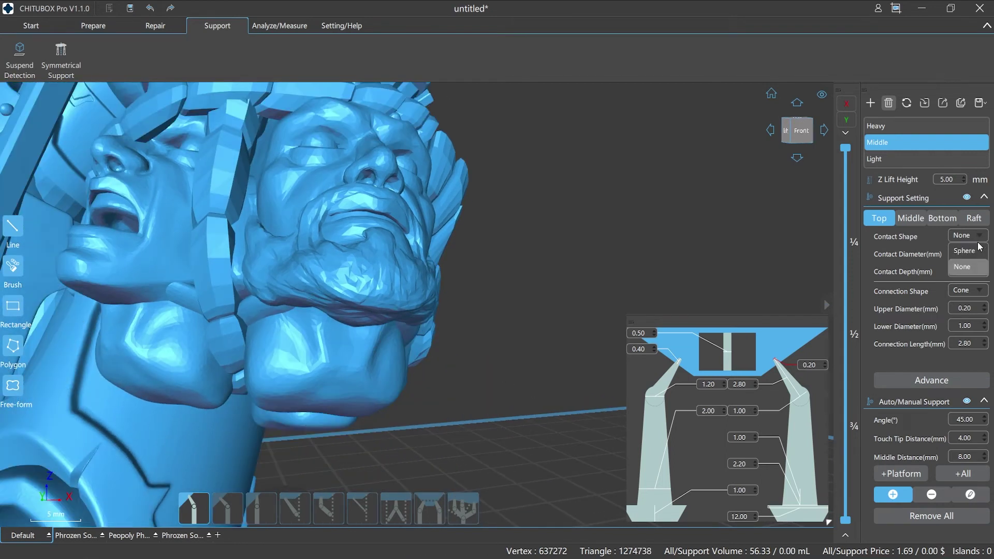
left_click(972, 253)
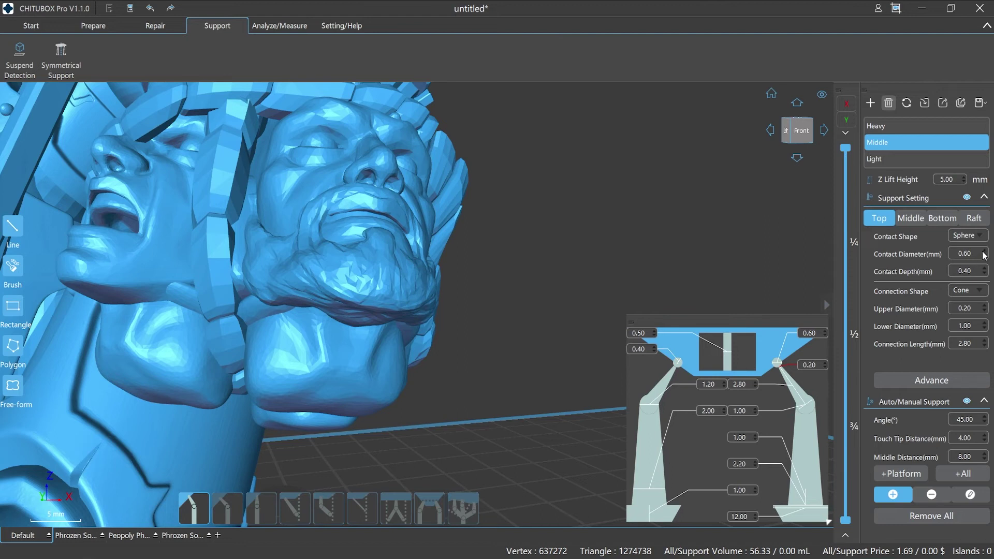
left_click(984, 251)
left_click(984, 251)
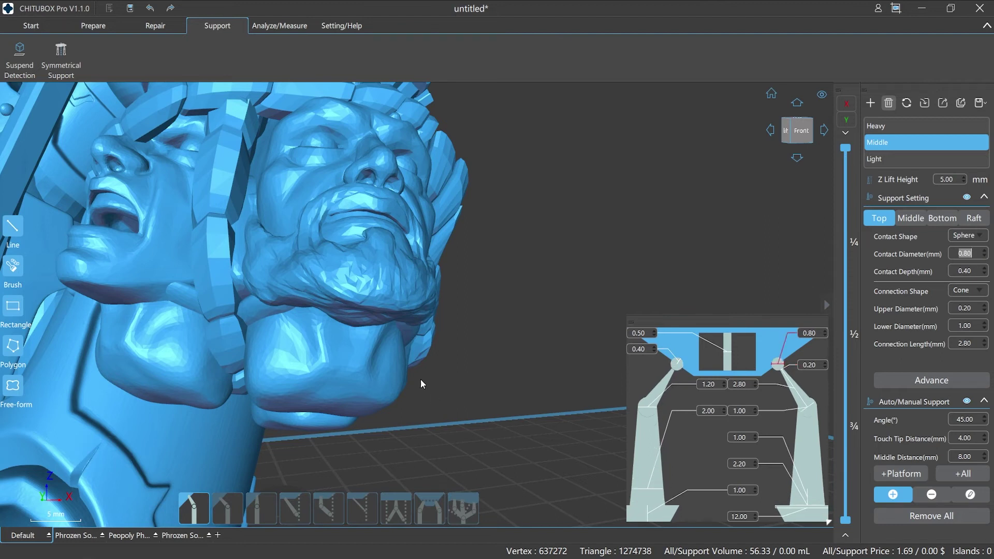
left_click(326, 296)
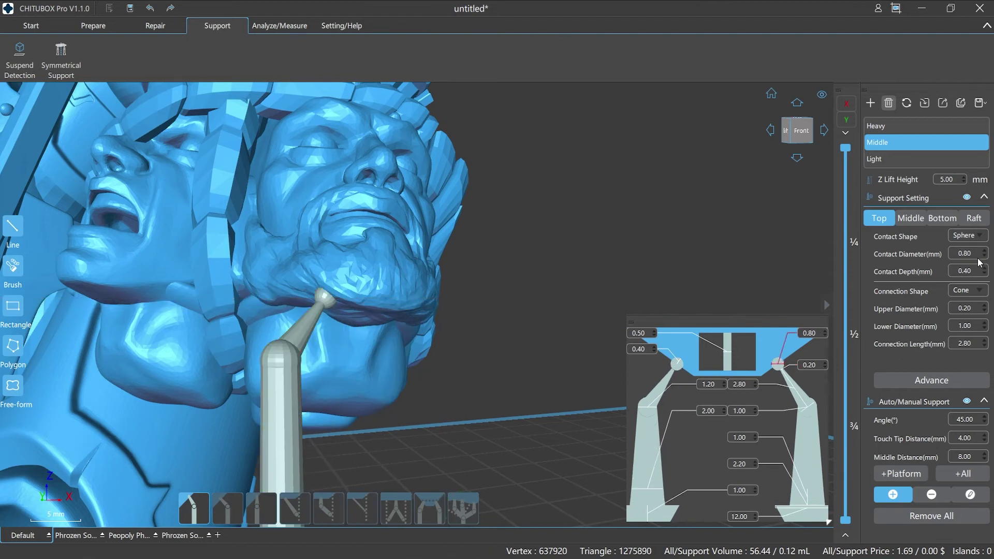
Step: Change the contact diameter to 0.5 mm and place two more test supports under the chin
type("0.5")
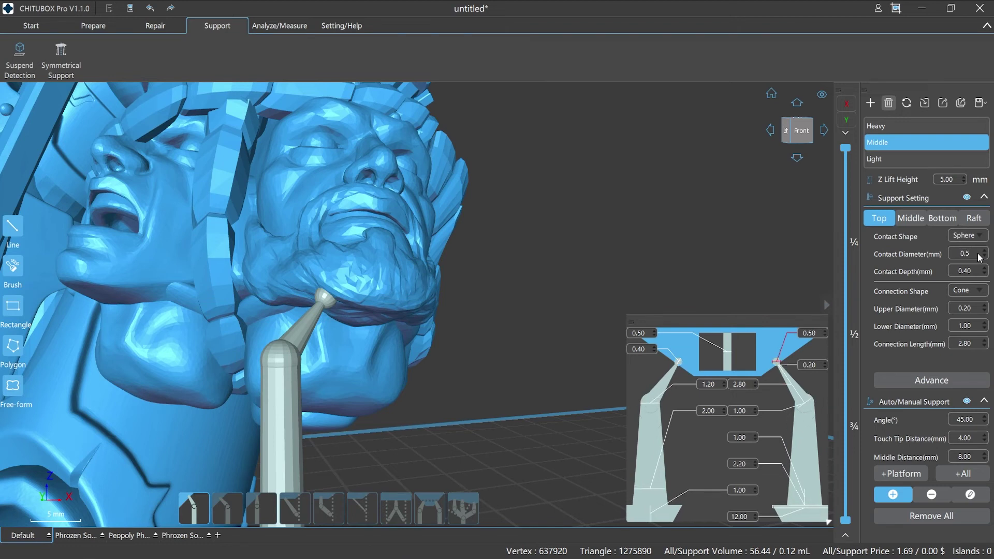
left_click(378, 303)
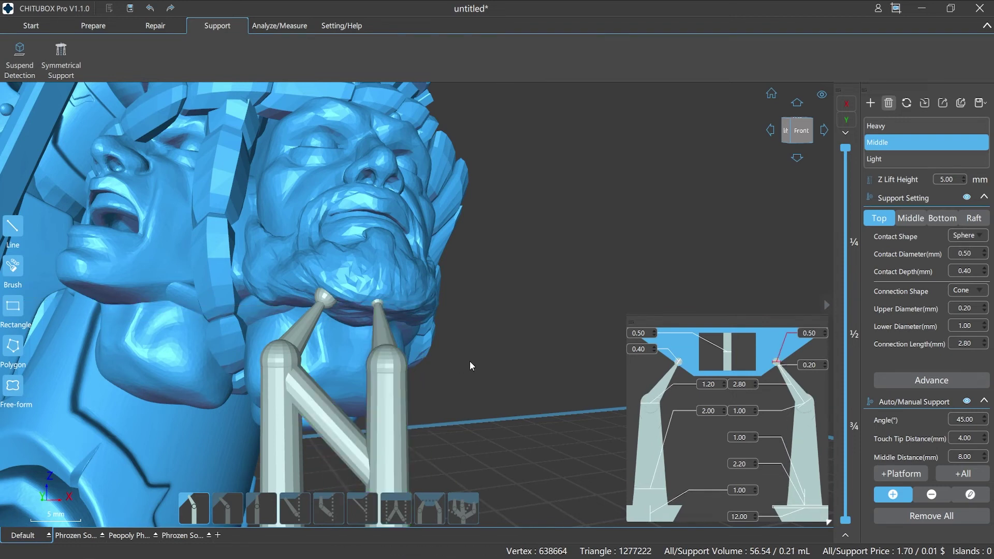
left_click(421, 306)
scroll(513, 319, "up", 5)
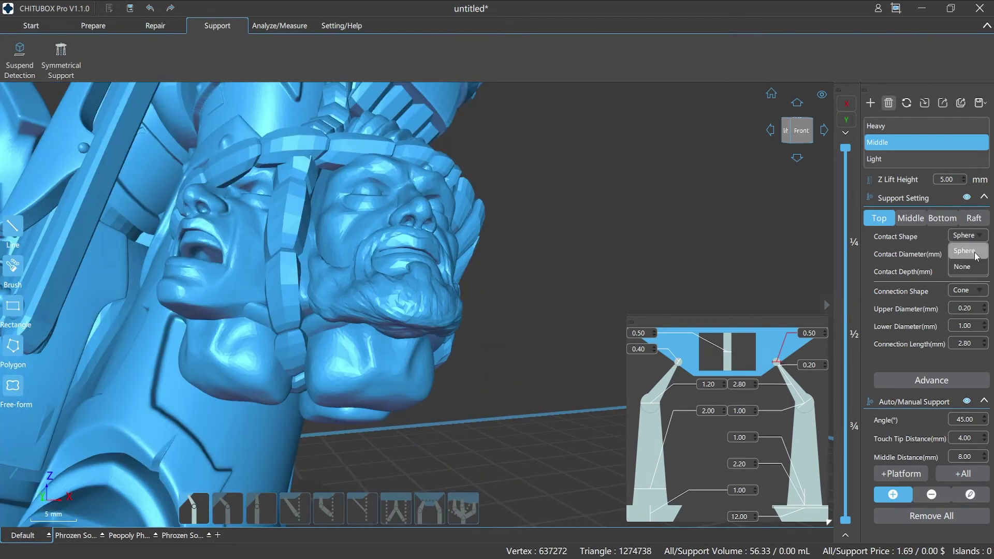
Step: Set the top contact shape to None, adjust contact depth and upper diameter, and test under the chin
left_click(979, 269)
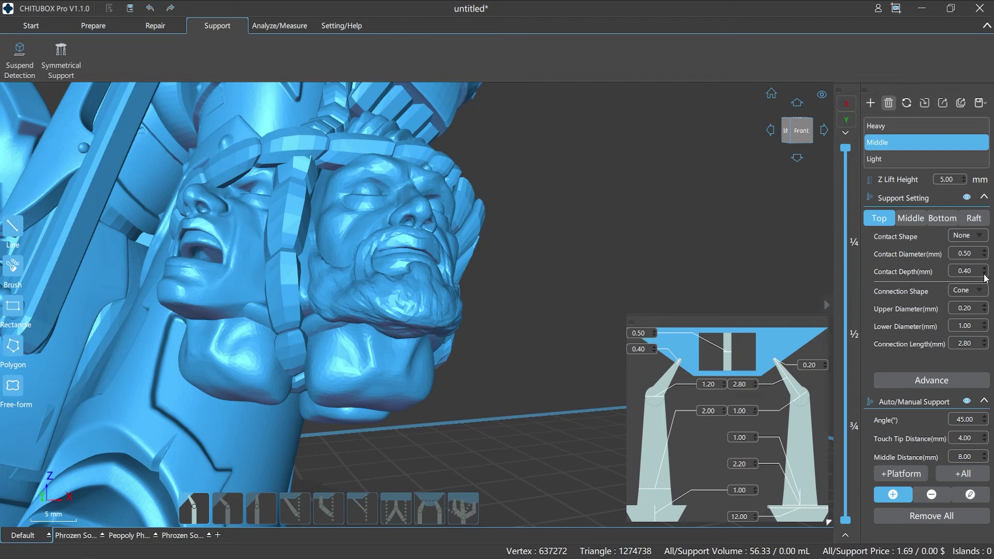
left_click(985, 275)
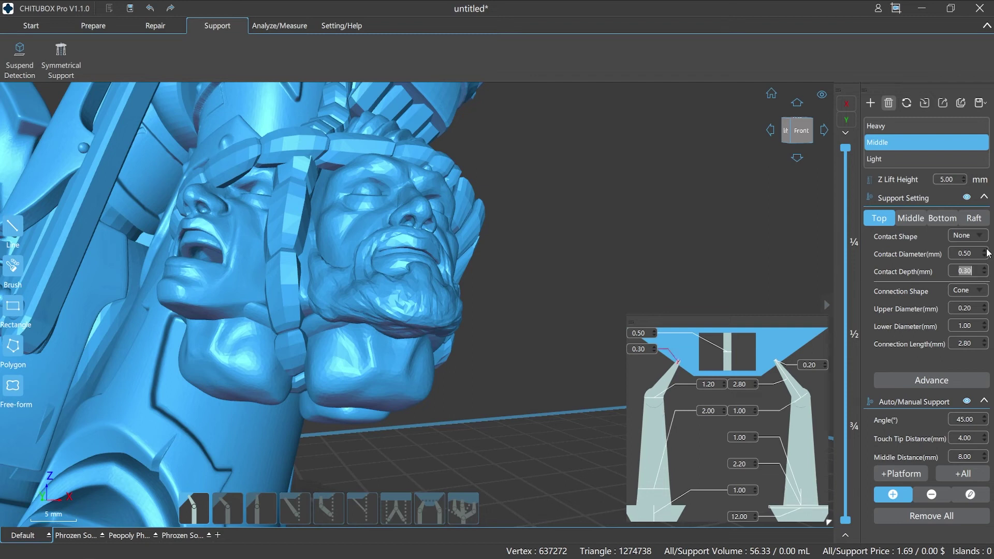
double_click(984, 306)
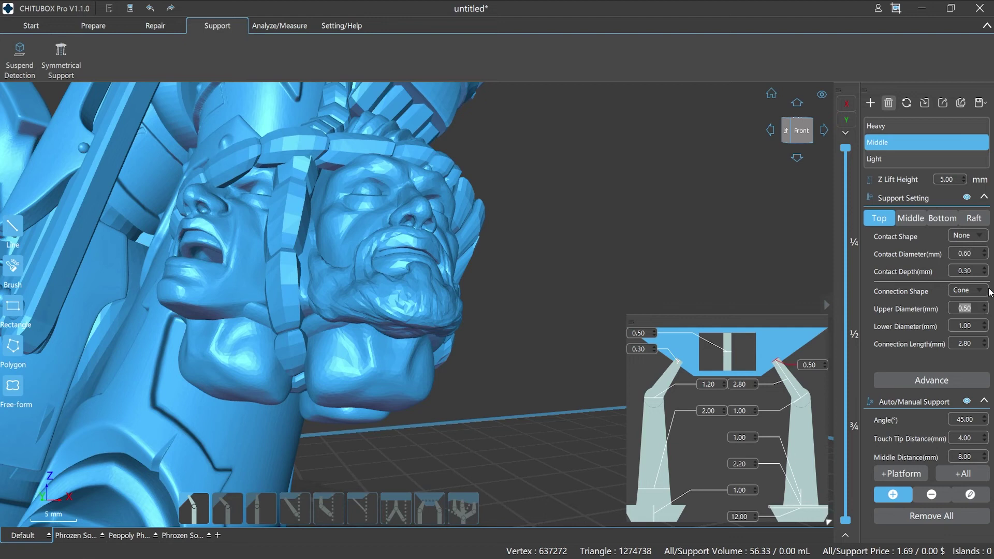
left_click(984, 268)
left_click(389, 314)
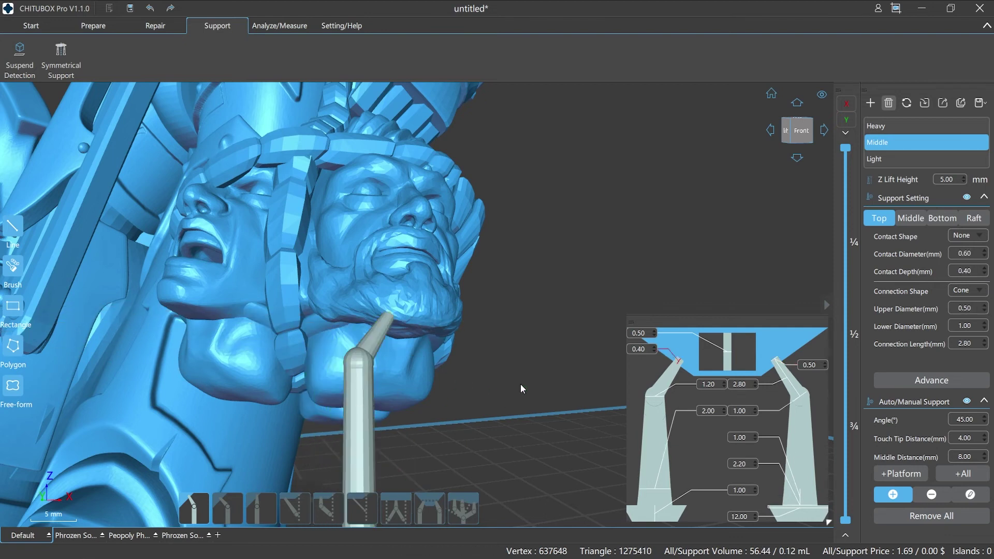
scroll(536, 399, "up", 3)
Step: Lower the upper diameter and contact depth to 0.30 and place more test supports under the chin
double_click(985, 311)
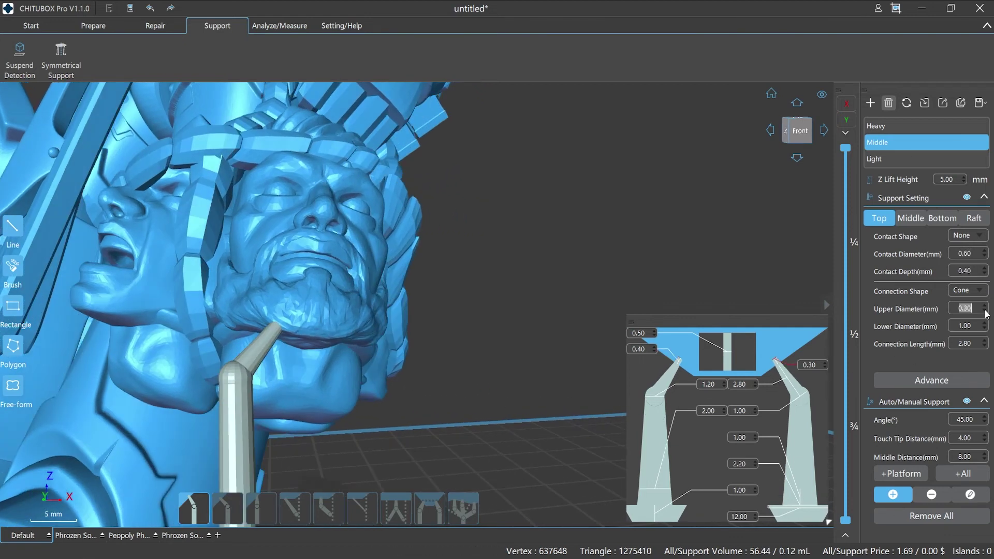
left_click(356, 346)
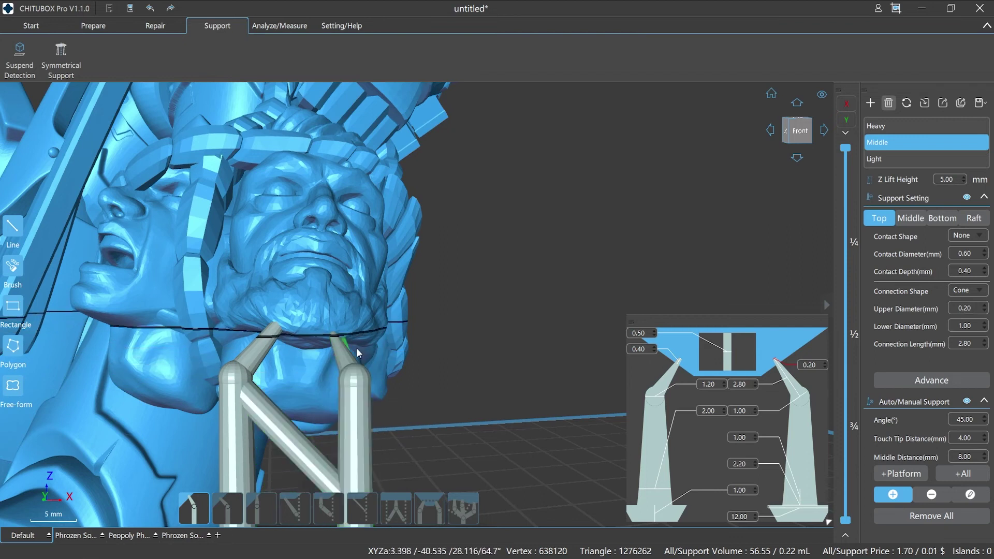
right_click_drag(356, 349, 469, 382)
scroll(474, 375, "up", 5)
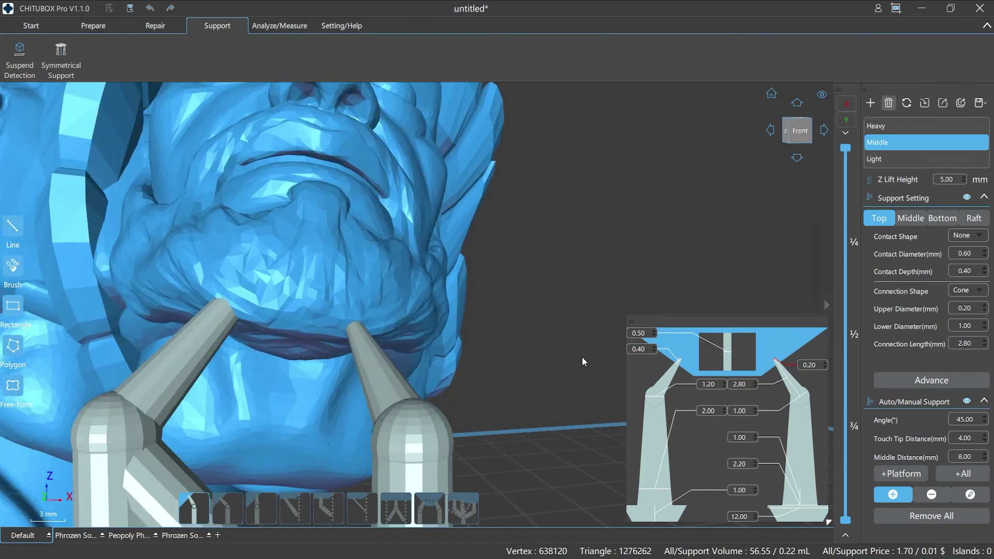
left_click(985, 274)
left_click(420, 327)
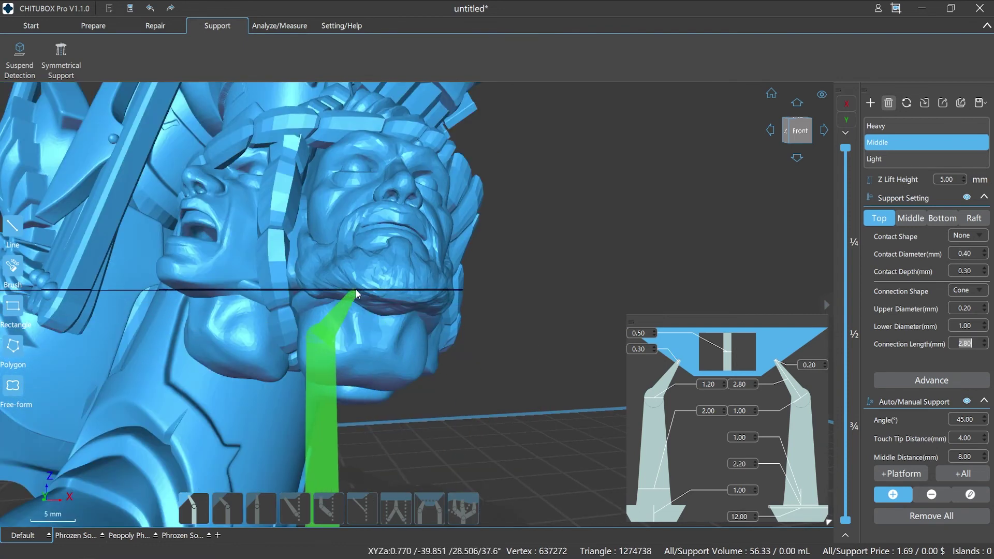
Step: Place three chin test supports while changing connection length to 3.4, then 3.6 mm
left_click(356, 289)
double_click(965, 343)
type("3.4")
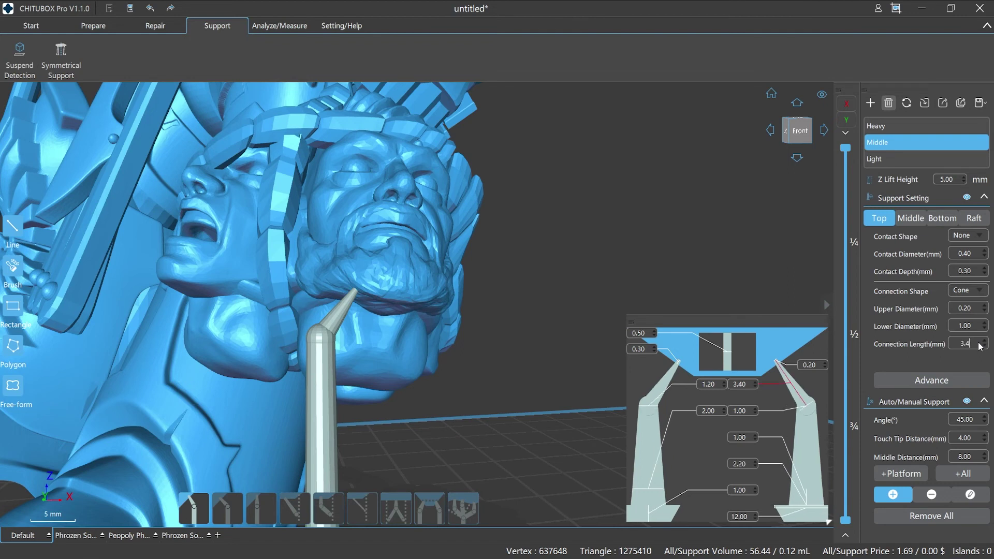
left_click(395, 301)
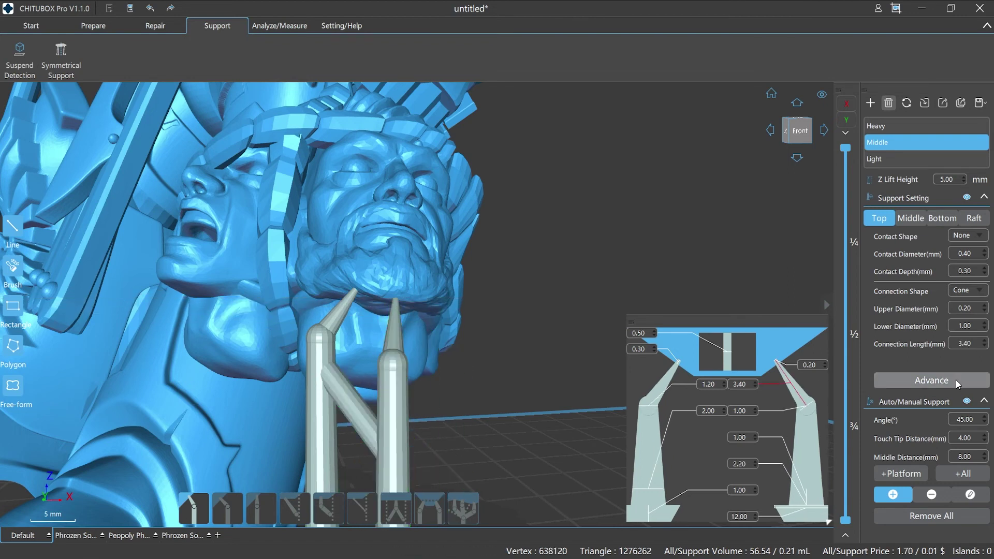
double_click(965, 343)
type("3.6")
left_click(439, 304)
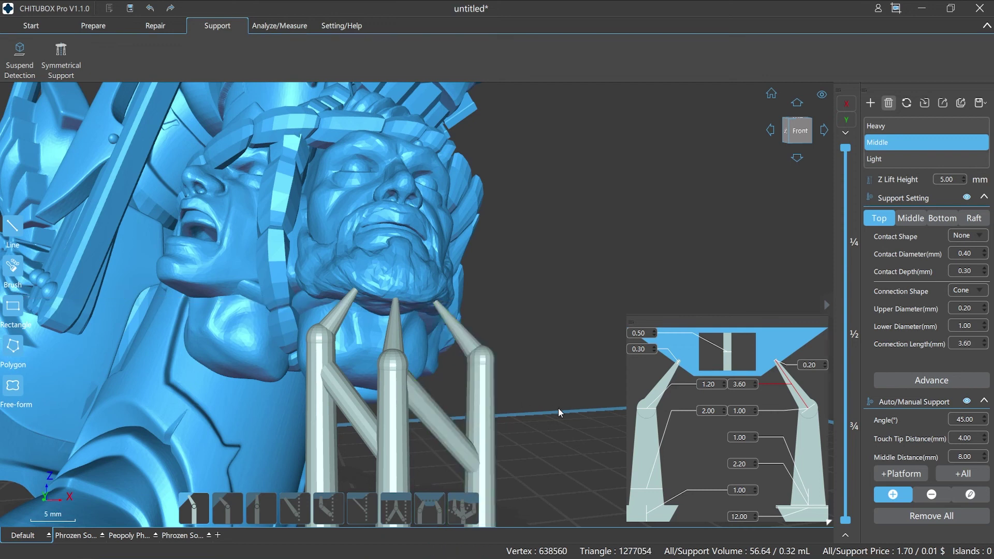
Step: In Edit mode, drag the tips of the three chin supports to reposition them
left_click(970, 494)
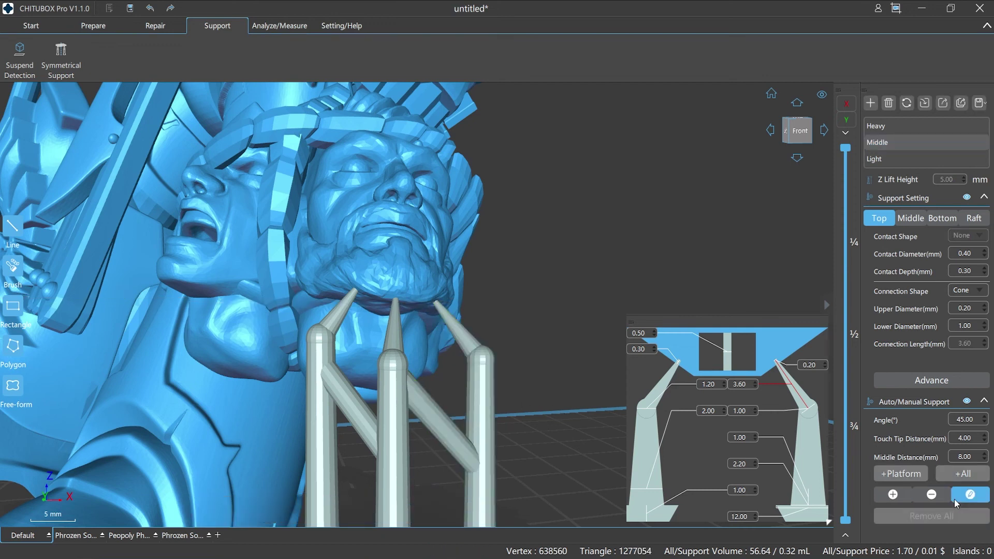
left_click(480, 358)
mouse_move(481, 358)
left_mouse_down()
mouse_move(480, 381)
mouse_move(480, 339)
left_mouse_up()
left_click(393, 360)
mouse_move(393, 360)
left_mouse_down()
mouse_move(391, 391)
mouse_move(392, 359)
left_mouse_up()
left_click(318, 338)
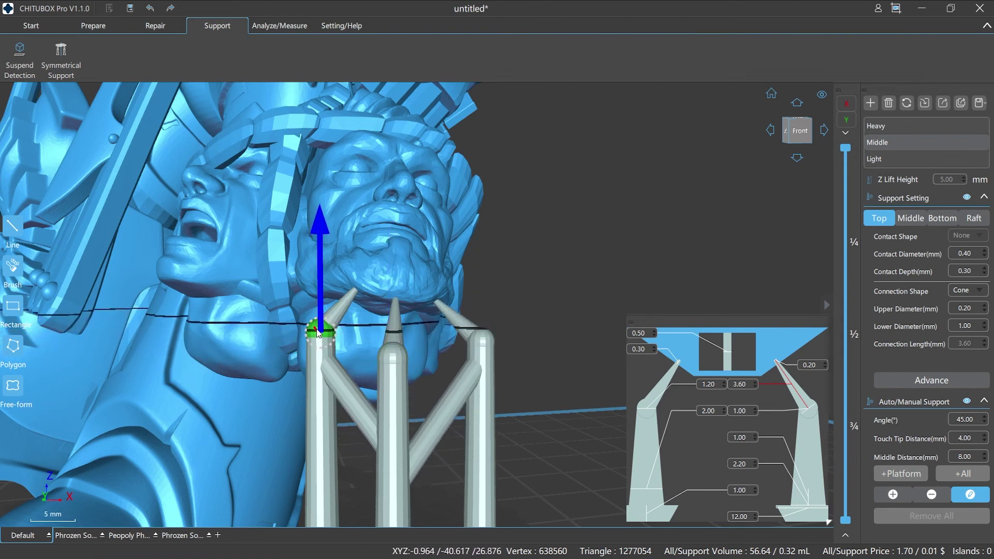
mouse_move(318, 337)
left_mouse_down()
mouse_move(316, 353)
mouse_move(319, 325)
left_mouse_up()
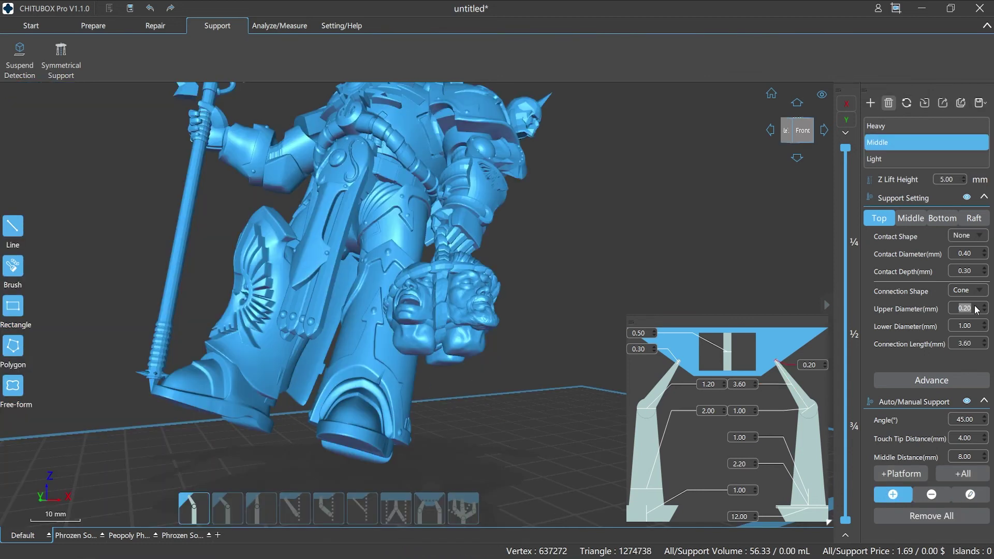
Step: Set connection length to 2.6 mm and add three supports along the bearded chin
type("2")
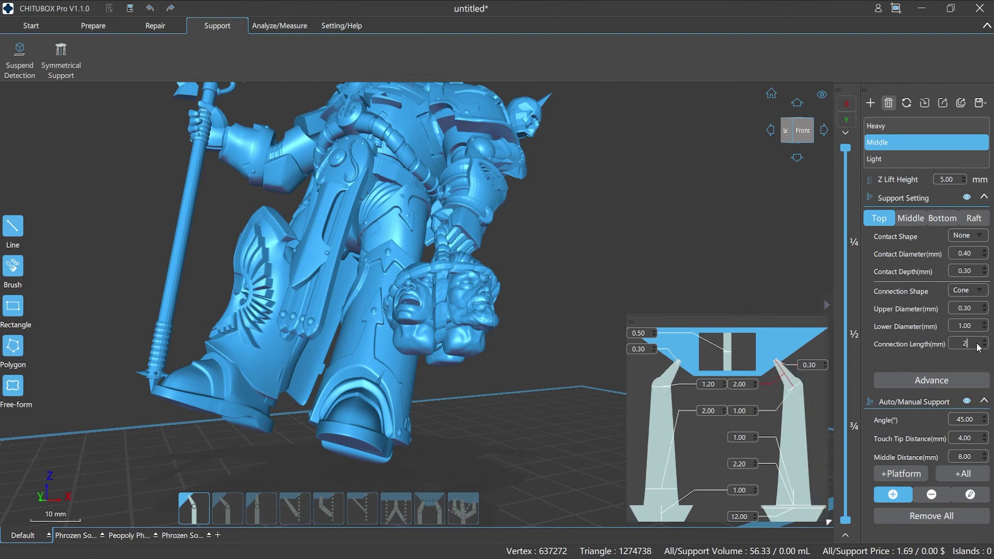
type(".6")
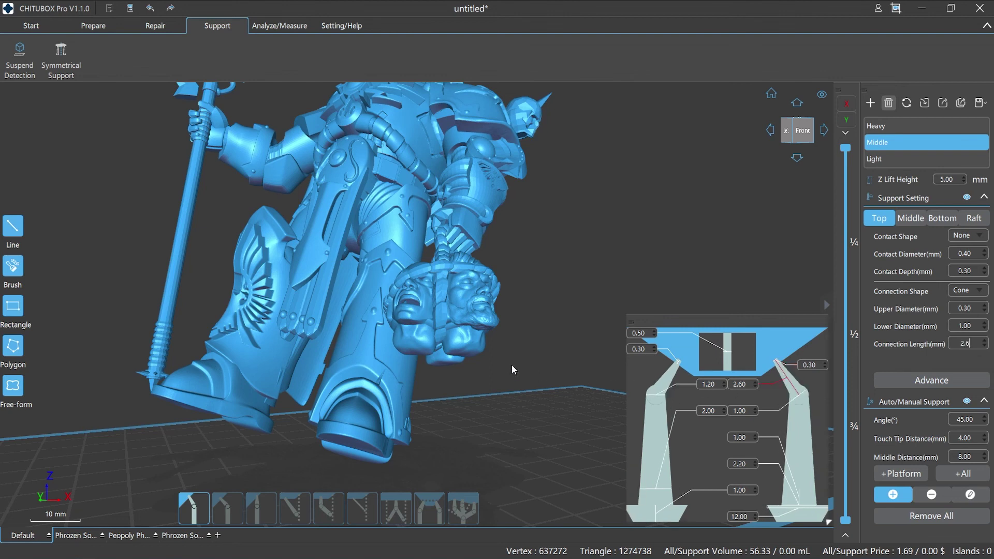
scroll(476, 359, "up", 5)
scroll(477, 359, "up", 3)
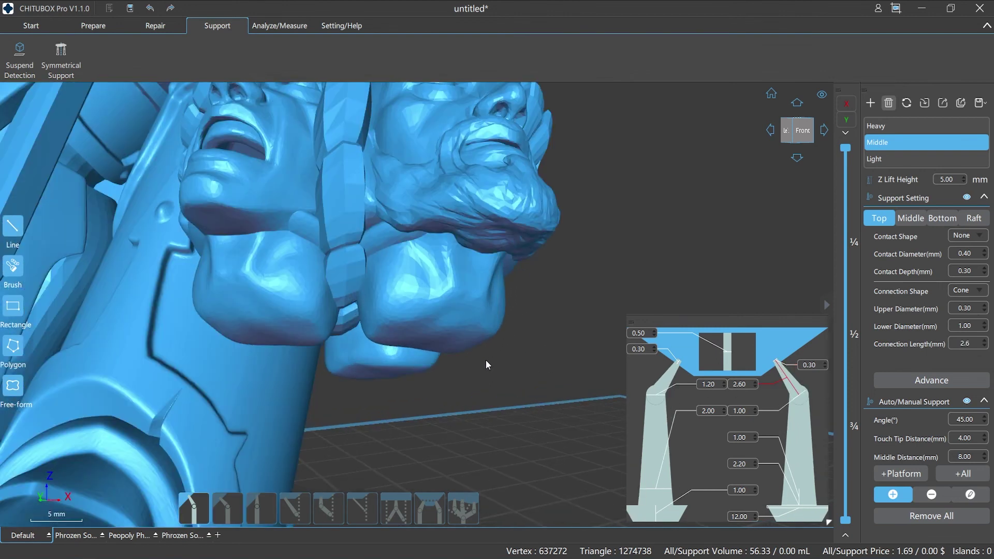
left_click(446, 219)
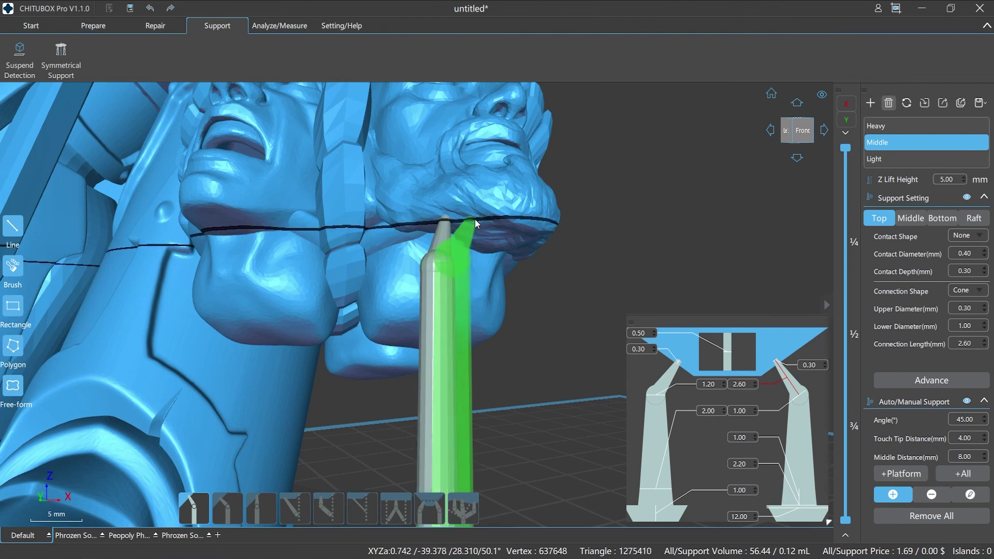
left_click(482, 221)
left_click(524, 231)
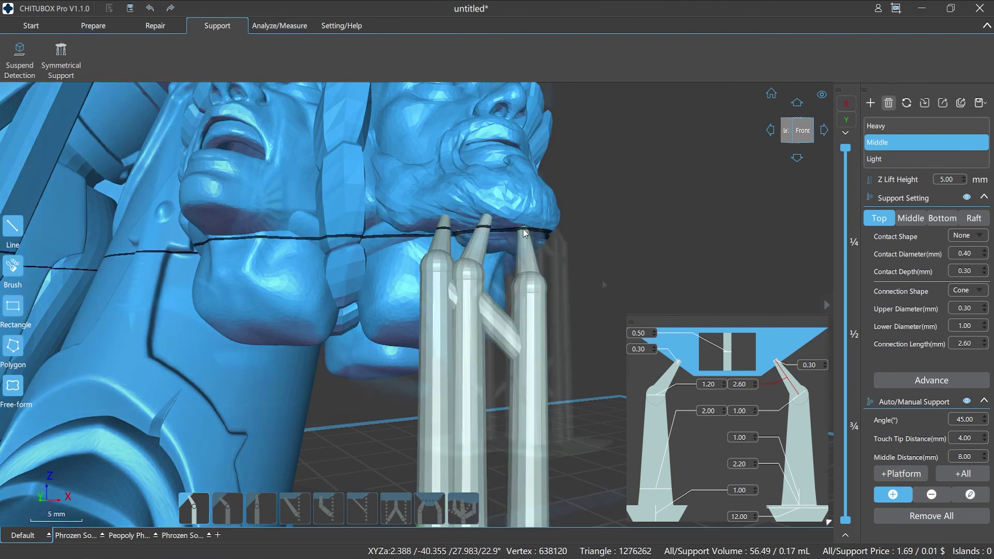
scroll(601, 280, "down", 6)
Step: Add four braced supports under the other hanging head and inspect the cluster
left_click_drag(586, 287, 553, 289)
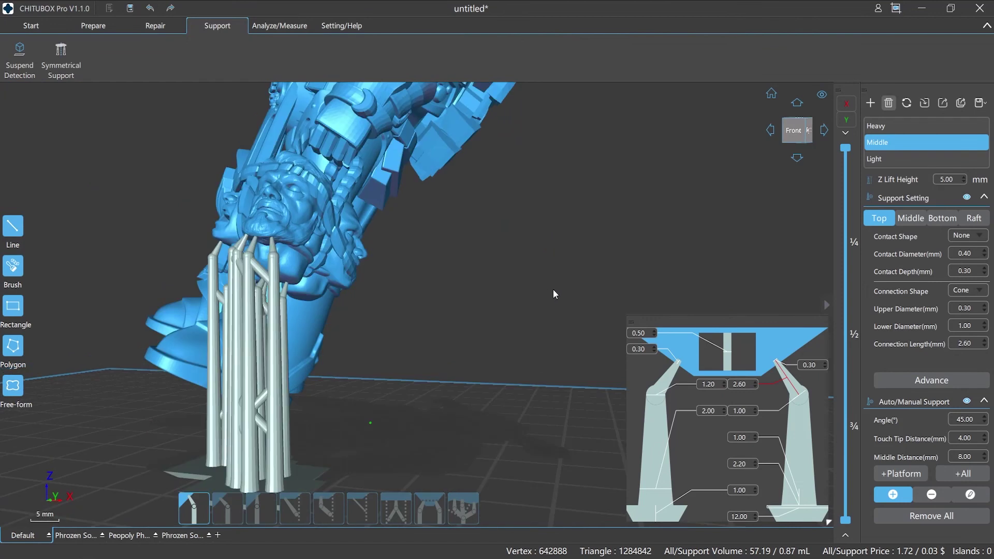
scroll(418, 346, "up", 8)
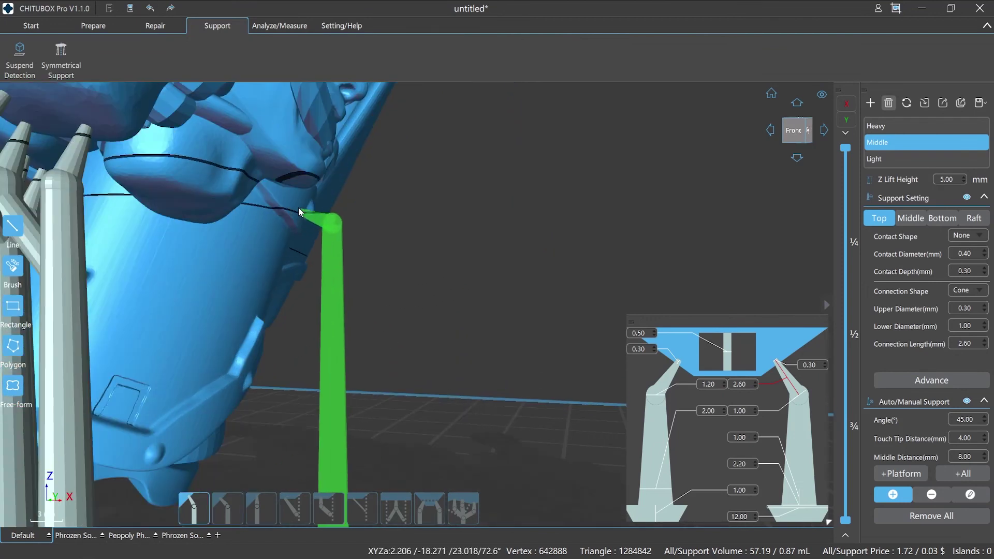
left_click(296, 178)
left_click(193, 215)
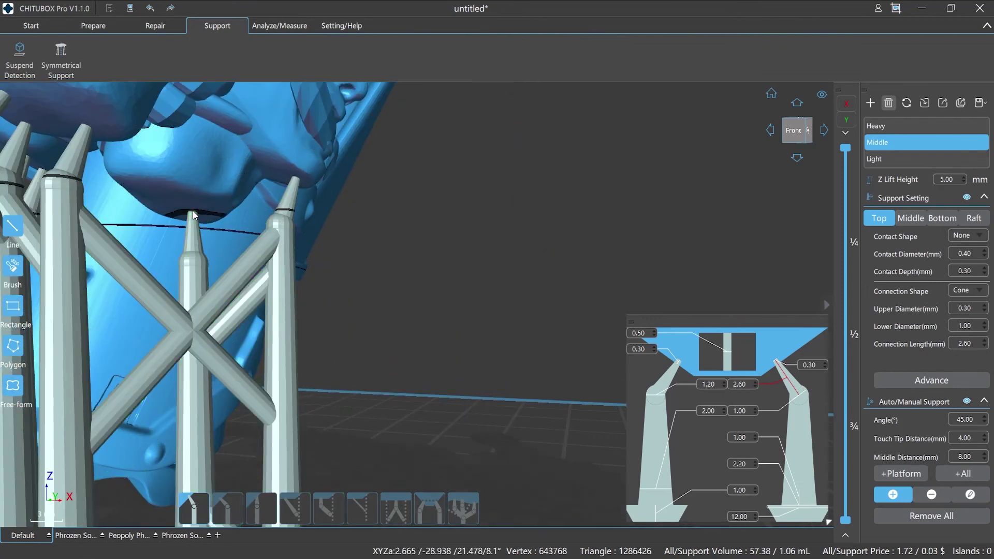
left_click(163, 185)
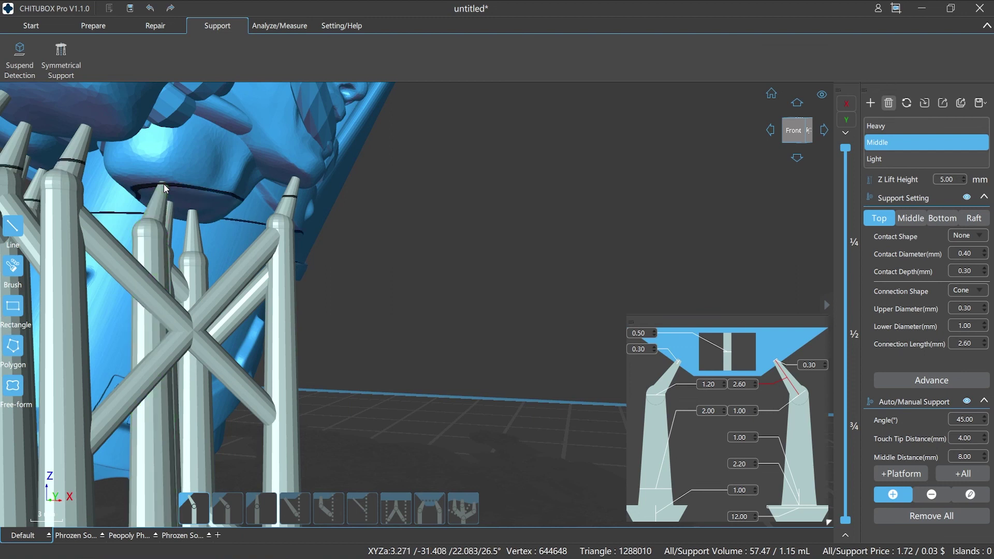
left_click(130, 186)
scroll(412, 318, "down", 6)
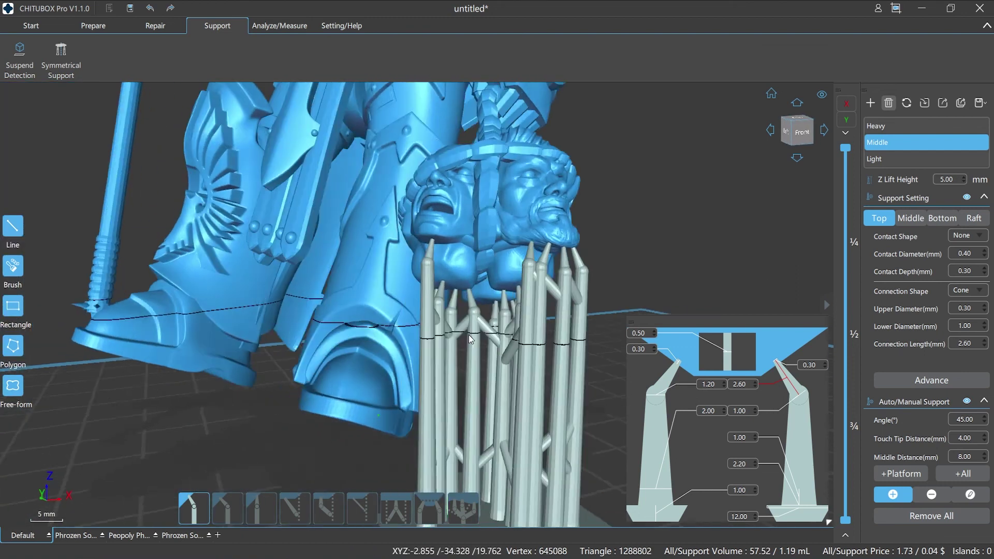
mouse_move(470, 339)
left_mouse_down()
mouse_move(488, 333)
mouse_move(471, 334)
left_mouse_up()
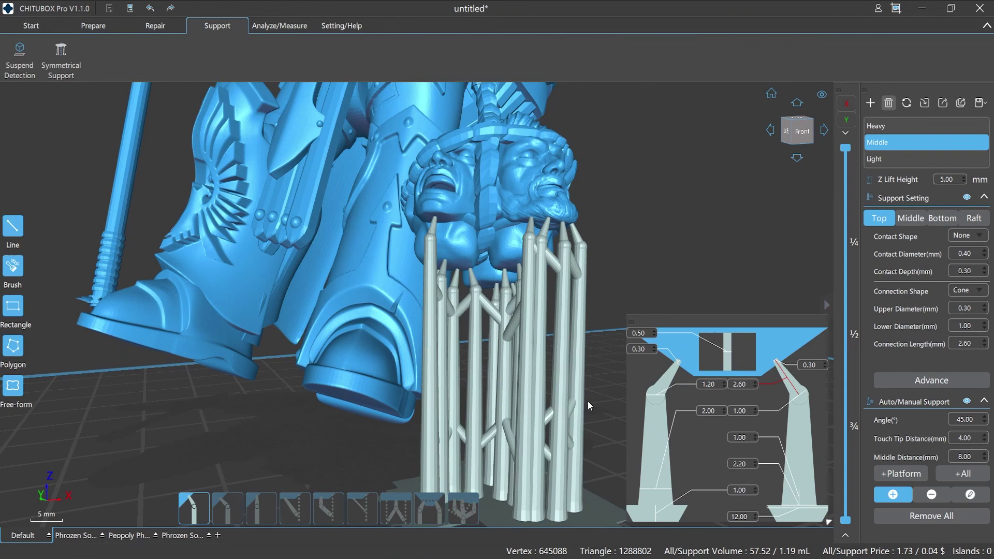
scroll(583, 398, "down", 5)
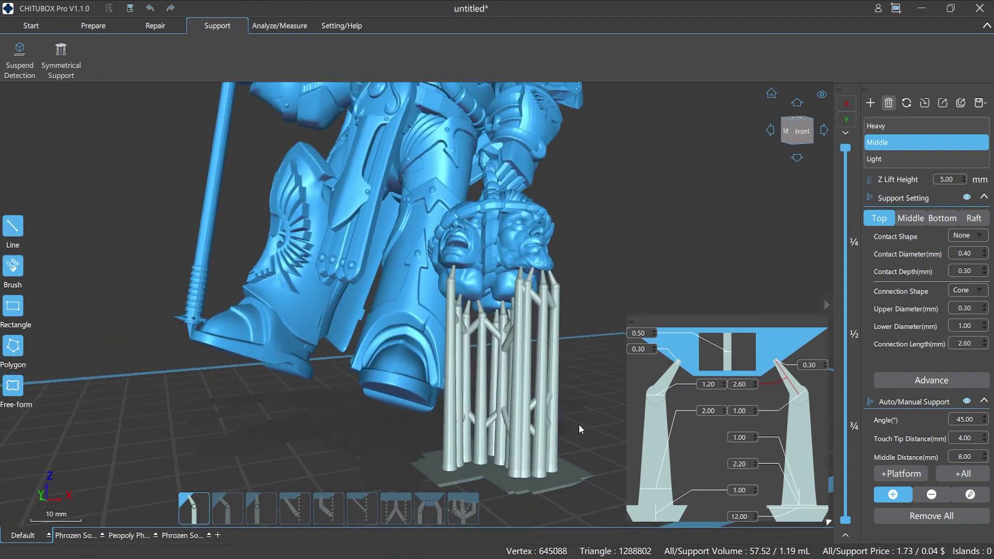